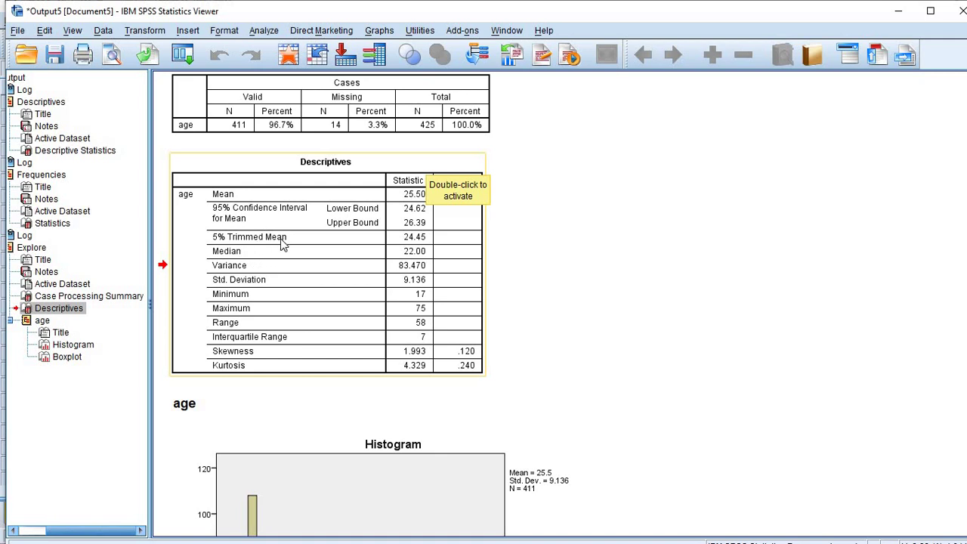
click(493, 240)
click(413, 191)
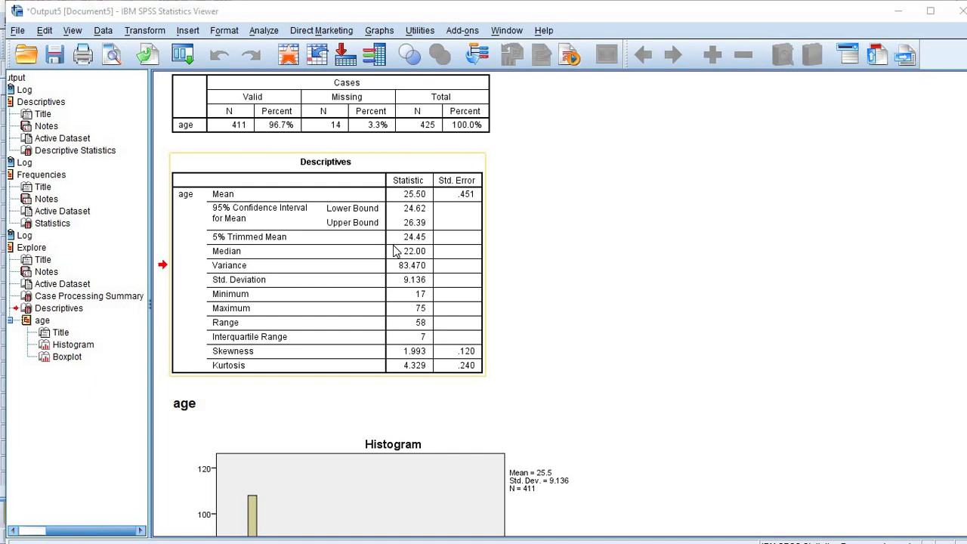
Launch Word 2016, dismiss the activation notice and create a blank document.
key(super)
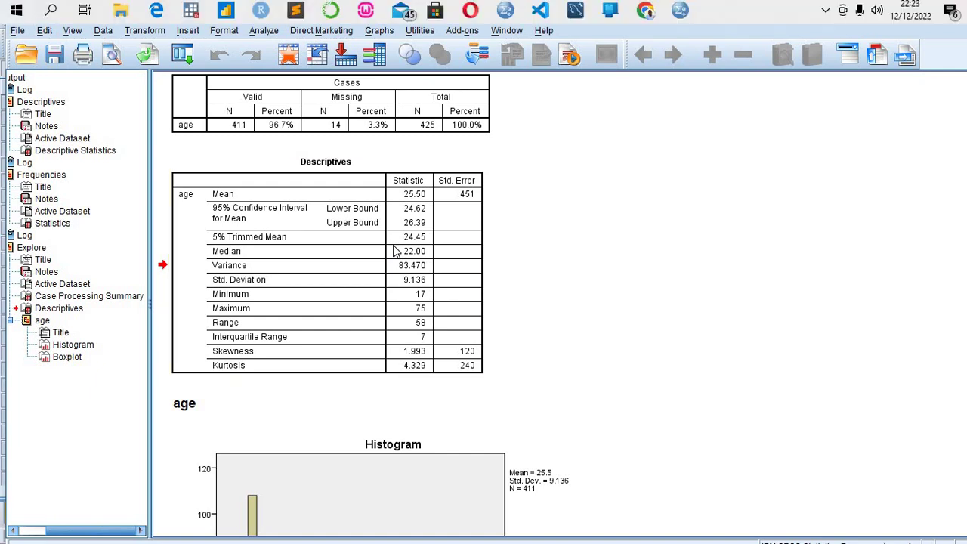
key(super)
text(ww)
key(BackSpace)
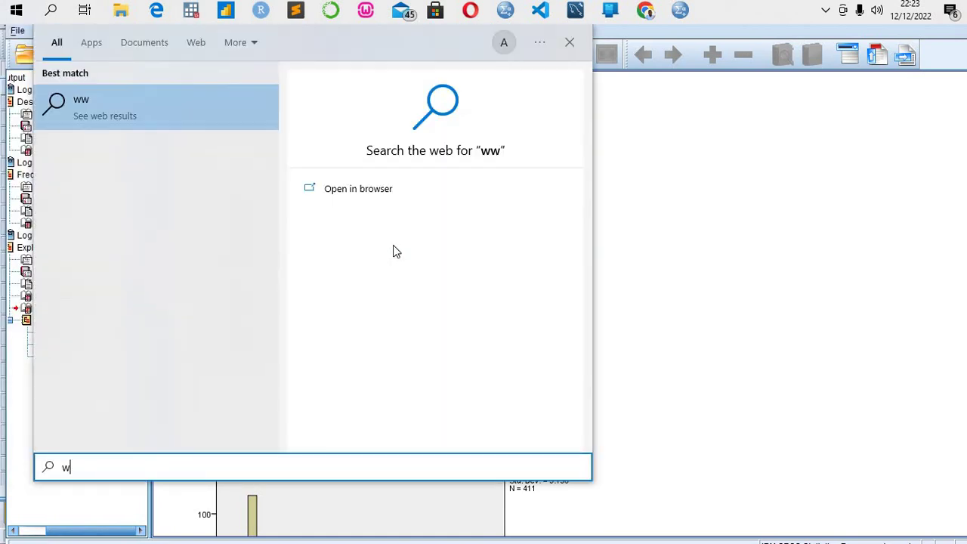
text(ord)
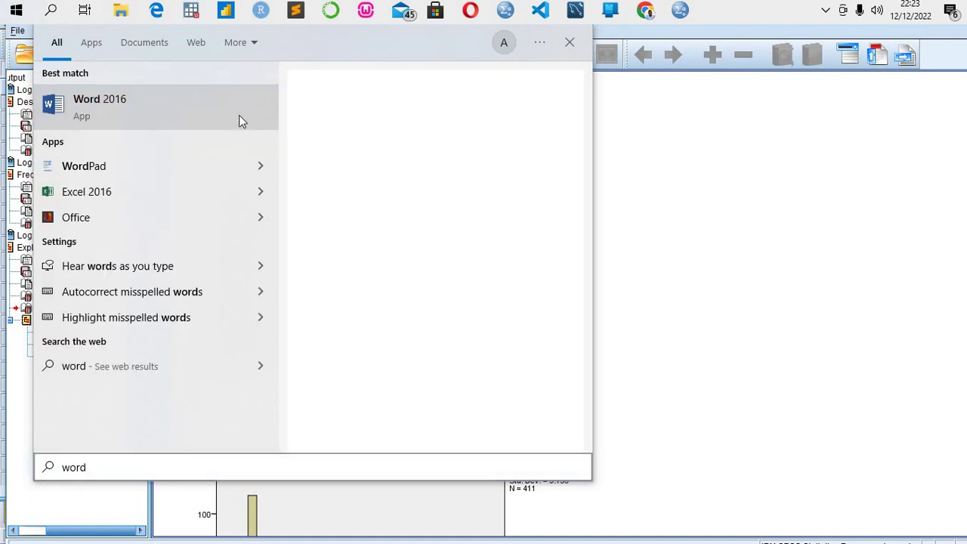
click(335, 216)
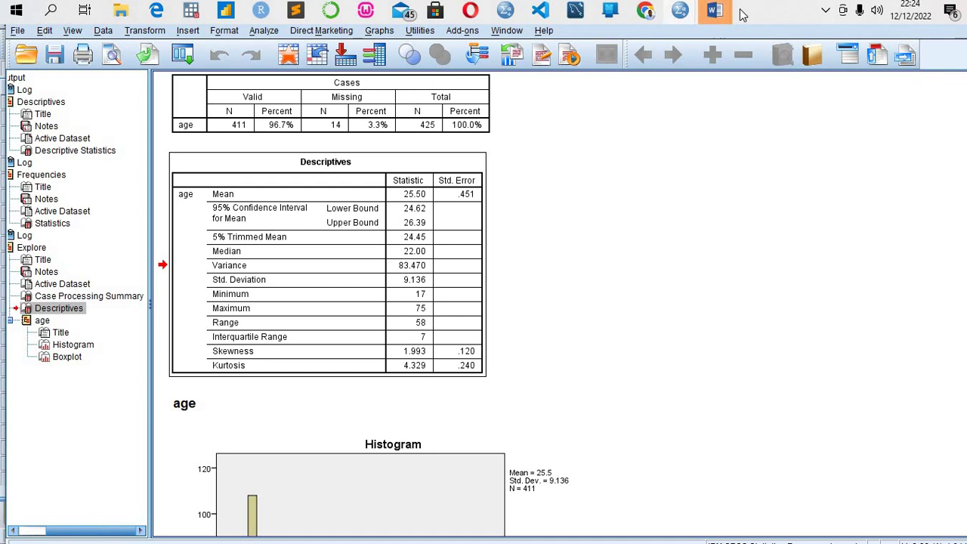
mouse_move(712, 20)
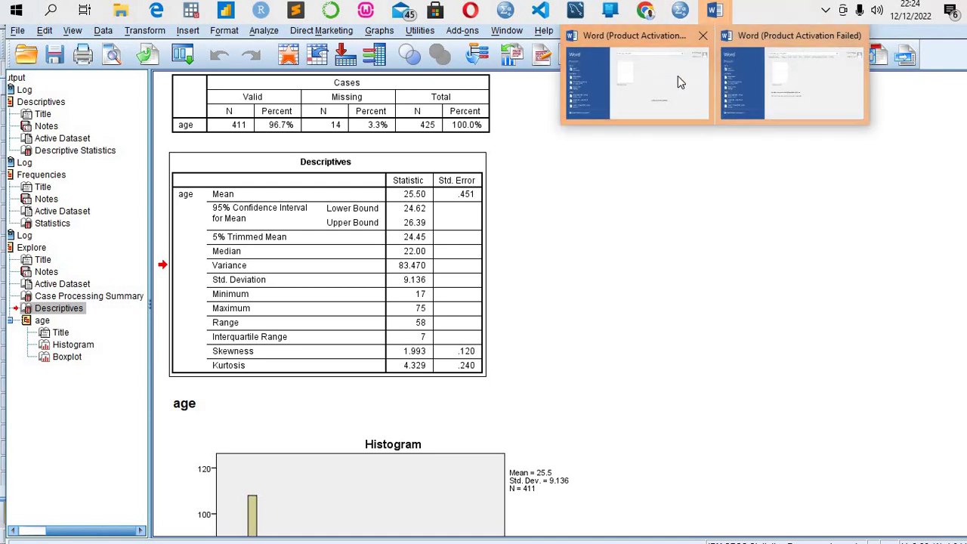
mouse_move(668, 88)
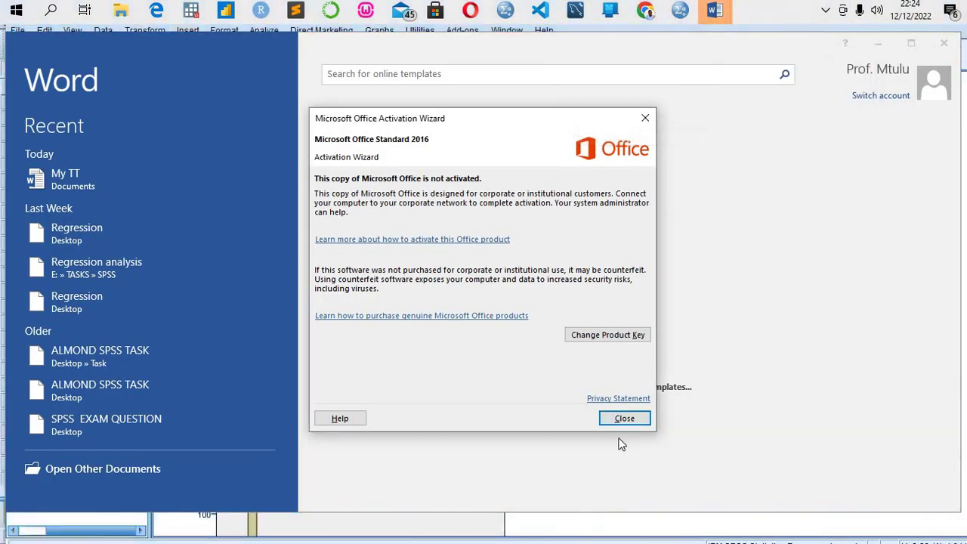
click(624, 418)
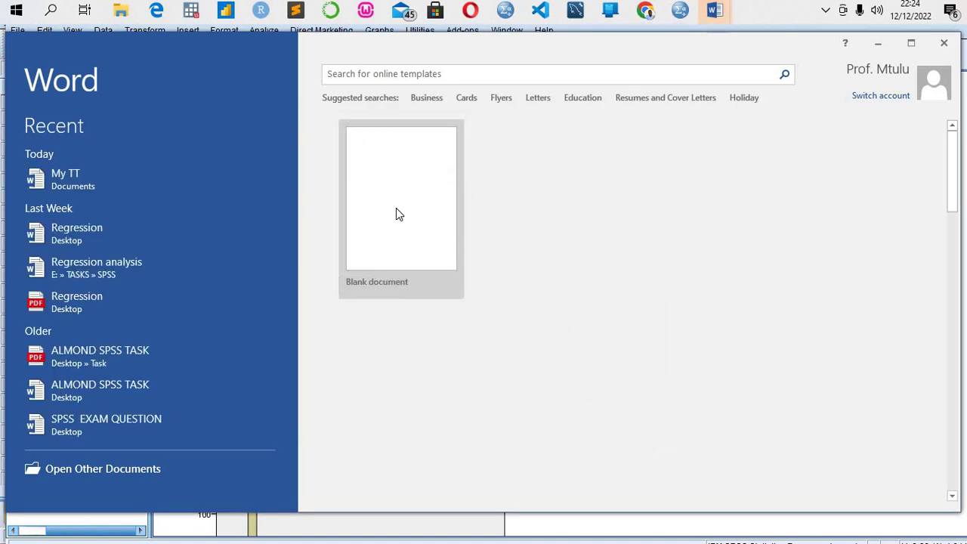
click(396, 209)
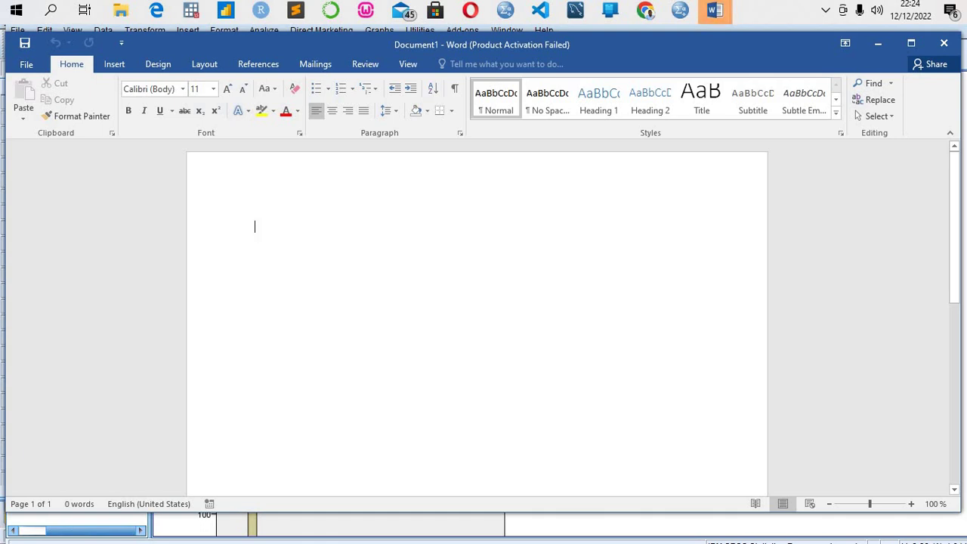
Enter the number series "10,20,30,40," in the document and format it bold at 28 pt.
text(10,20)
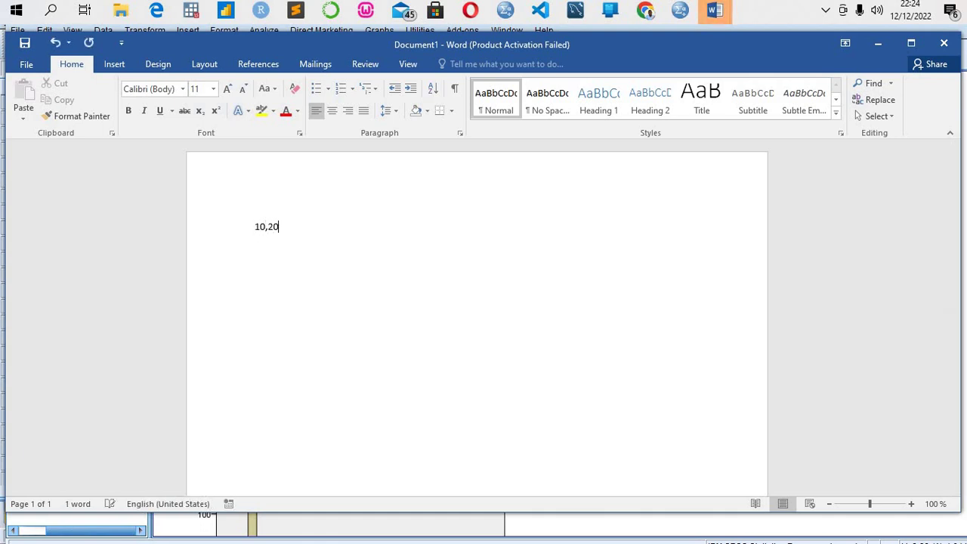
text(,30,40,)
key(ctrl+a)
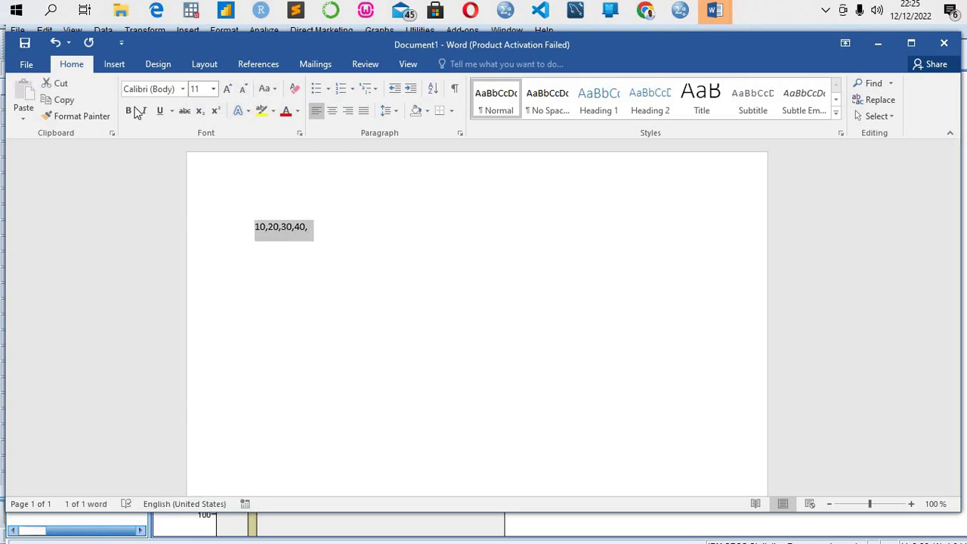
double_click(227, 89)
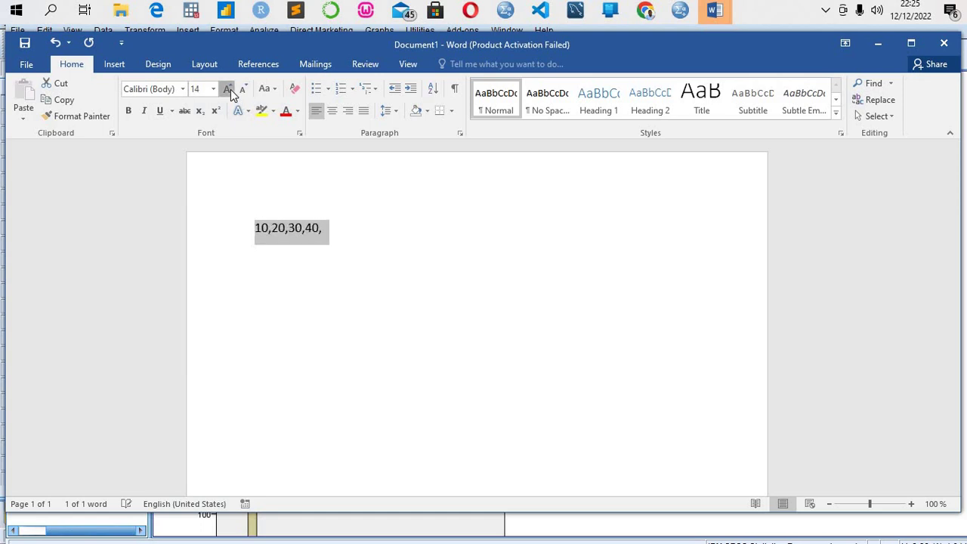
double_click(228, 89)
click(228, 89)
double_click(228, 90)
double_click(228, 89)
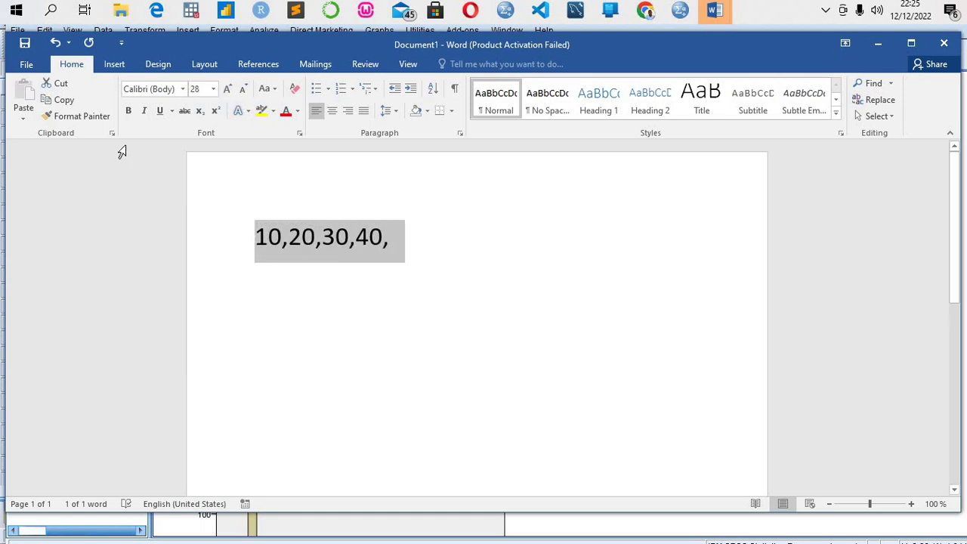
click(130, 112)
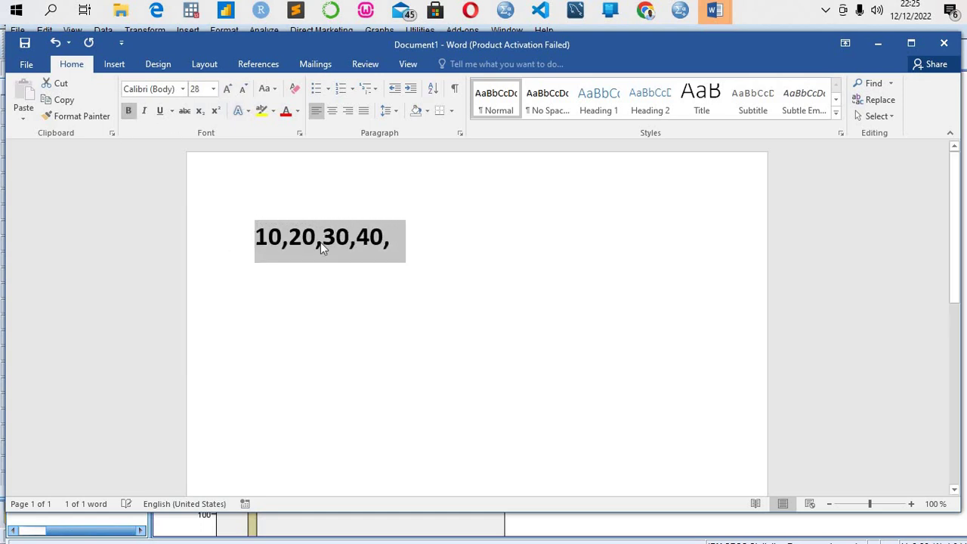
Append 100 to the series and paste a copy of "10,20,30,40" on a new line above it.
click(413, 249)
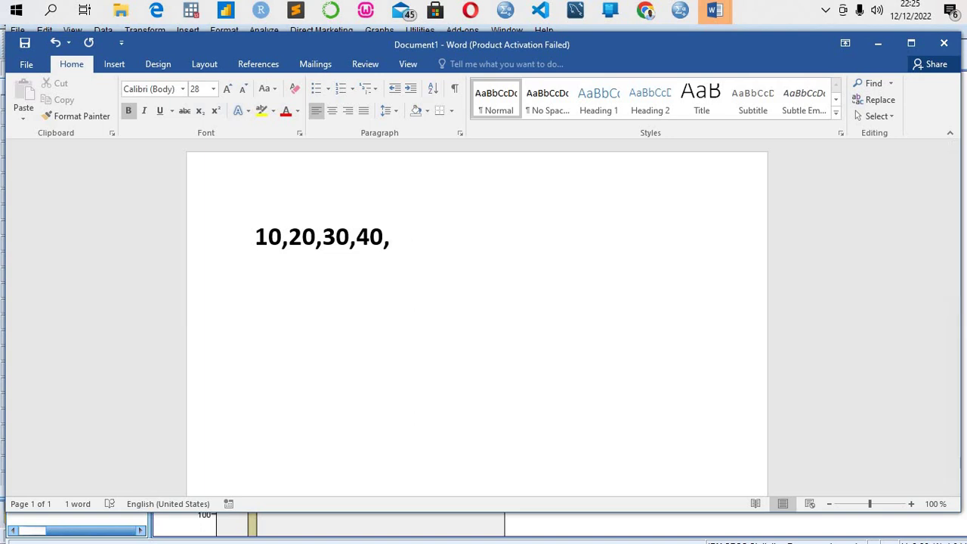
text(100)
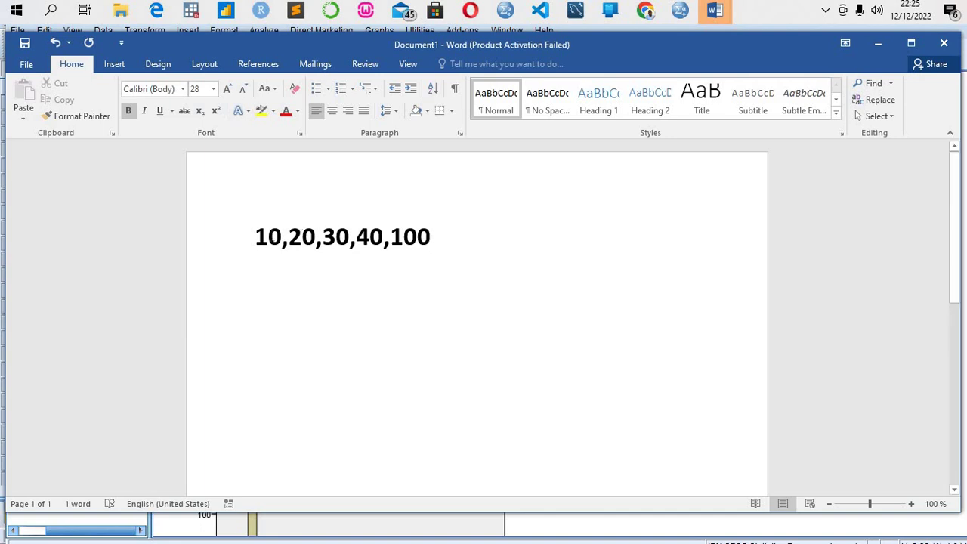
drag(257, 239, 383, 238)
key(ctrl+c)
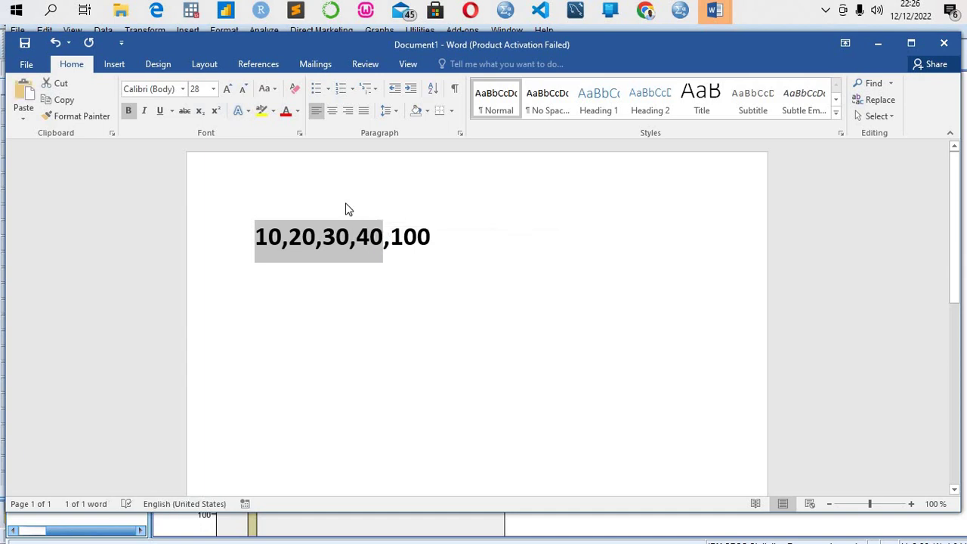
click(346, 208)
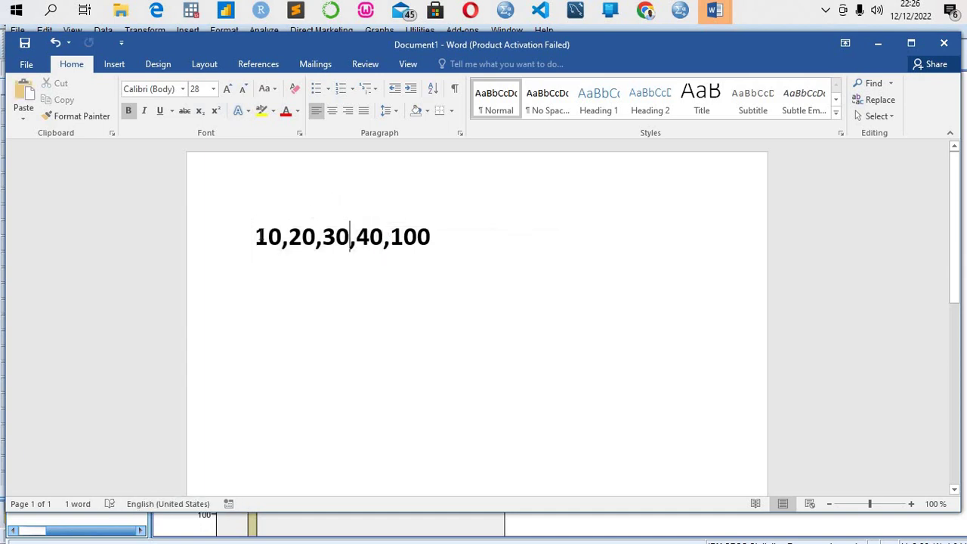
click(261, 237)
key(Return)
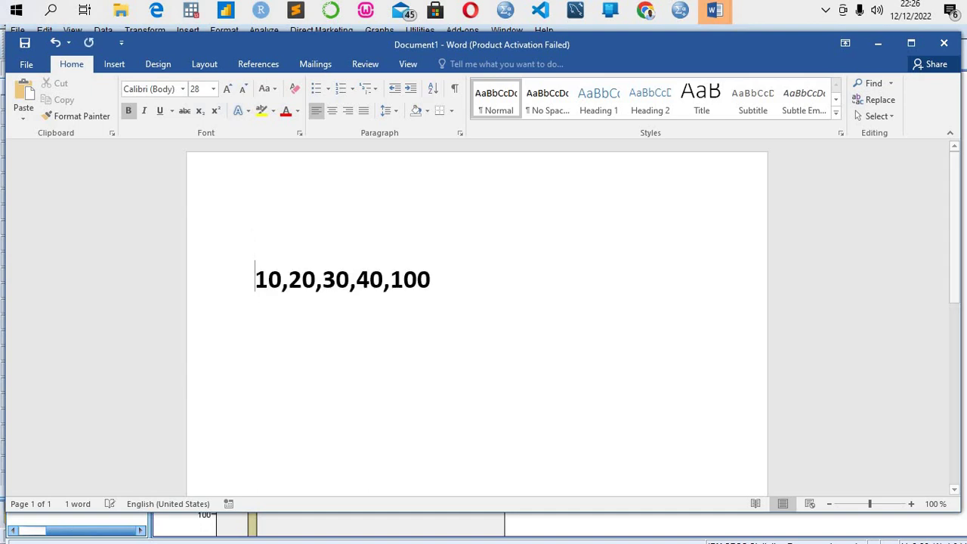
key(ctrl+v)
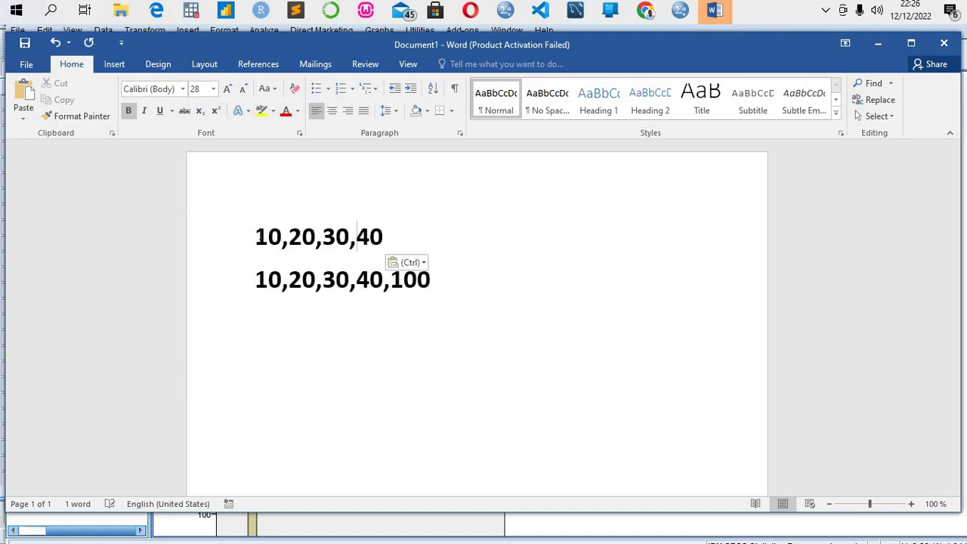
Add the mean to each series: "m=25" after the first line and ": m=40" after the second.
text(m)
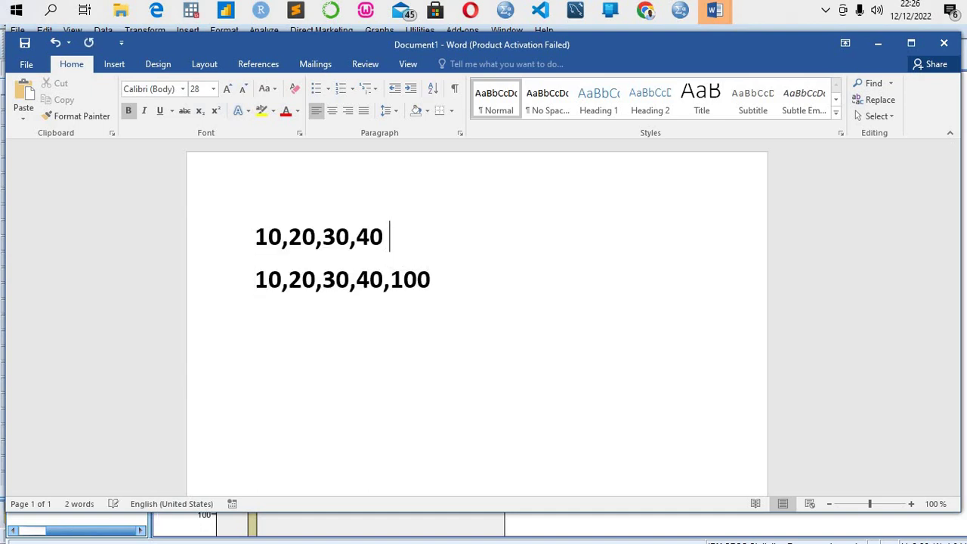
text(=25)
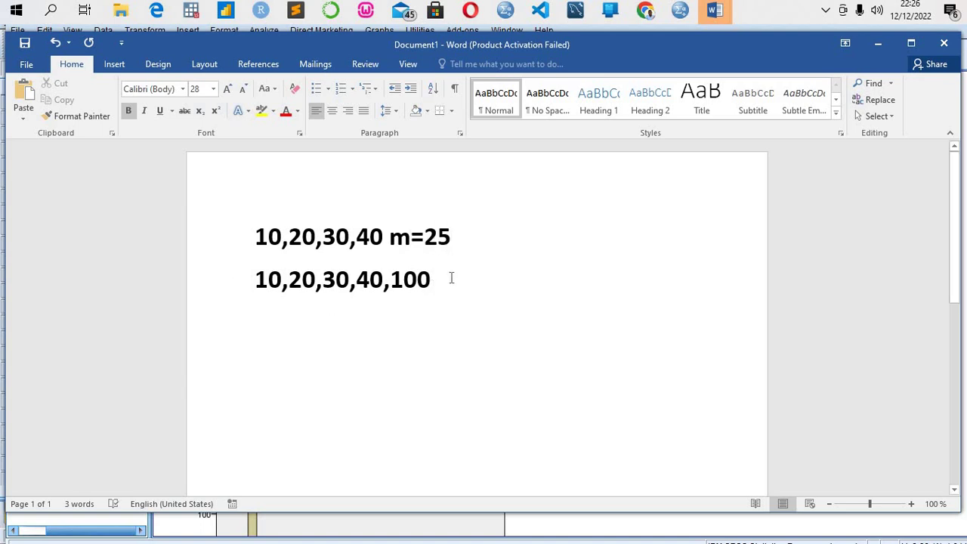
text( :)
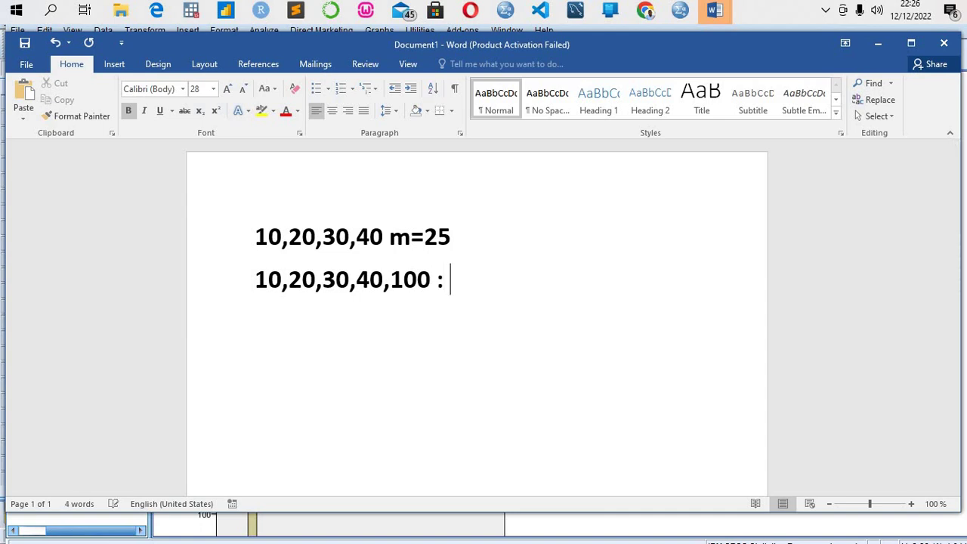
text( m=40)
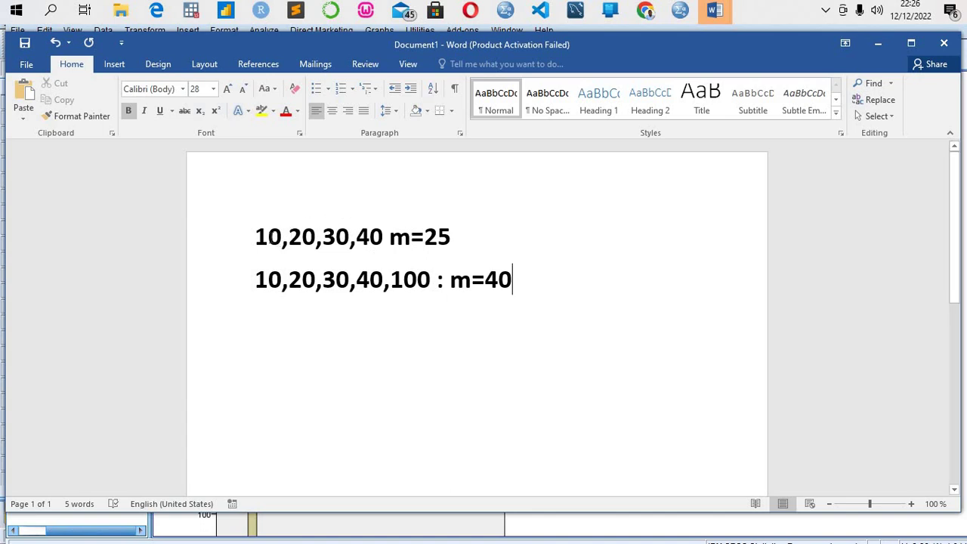
Compare the two number series and their means, highlighting the extra value 100 in the second line.
drag(256, 236, 387, 229)
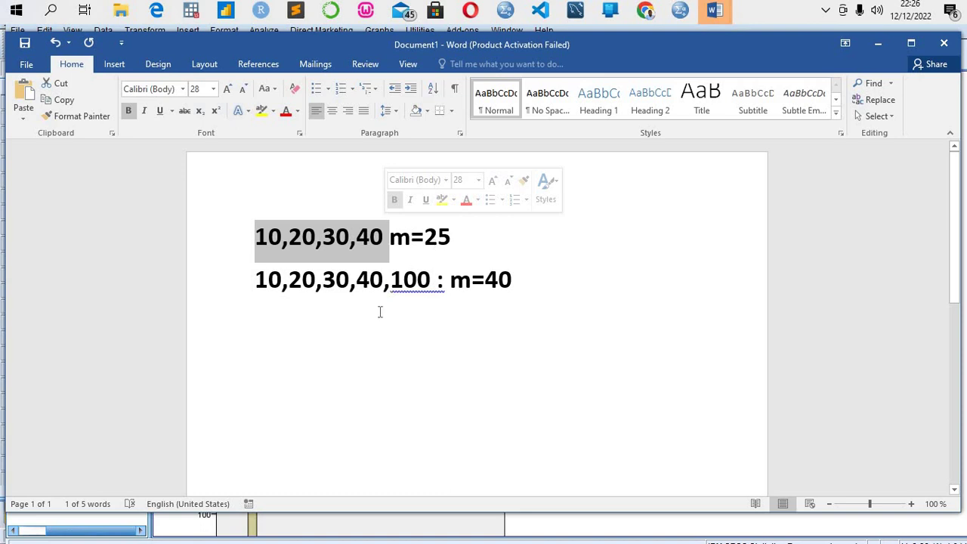
click(370, 281)
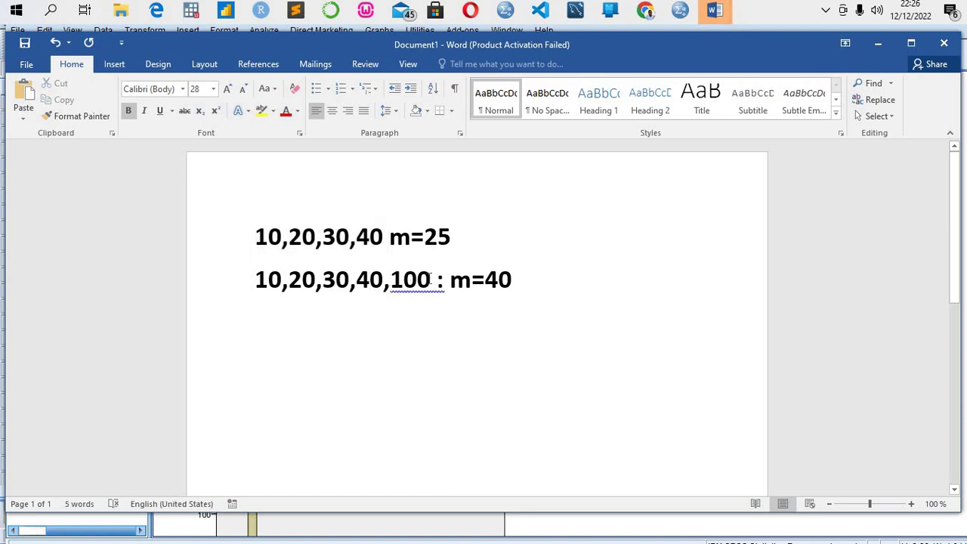
drag(429, 280, 246, 278)
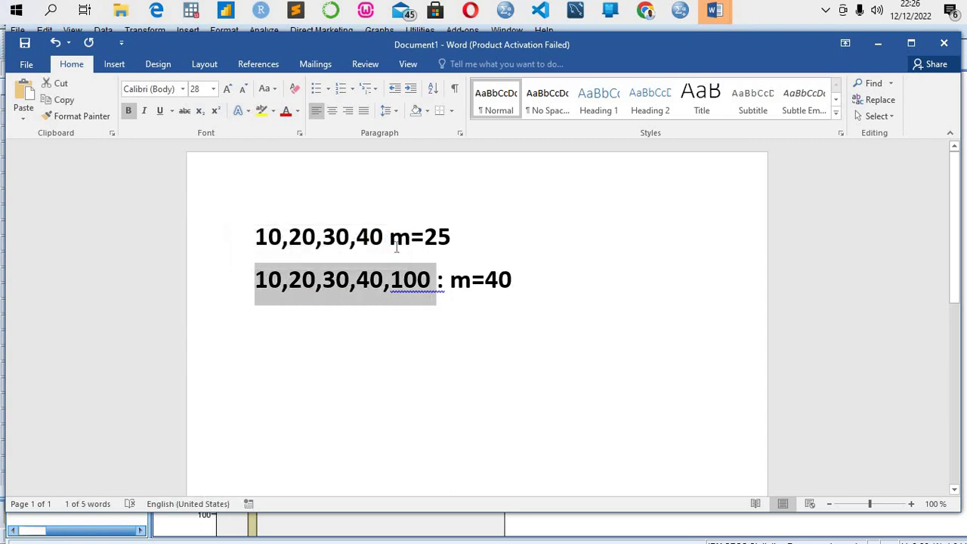
click(419, 281)
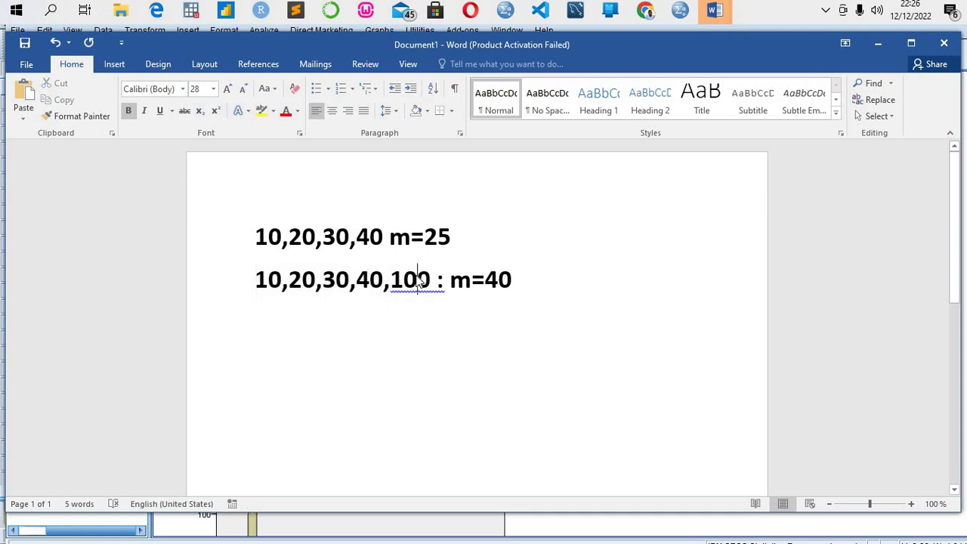
drag(391, 280, 430, 279)
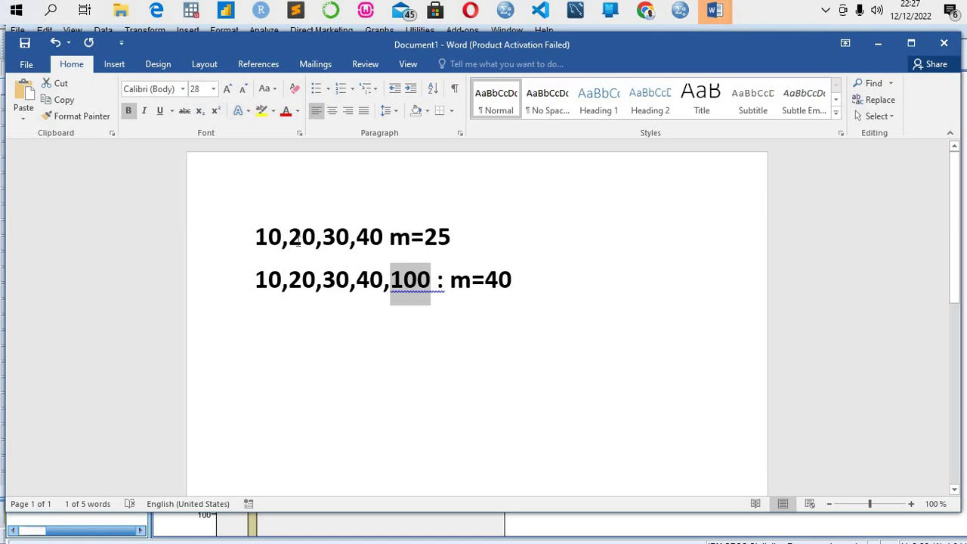
drag(260, 235, 387, 237)
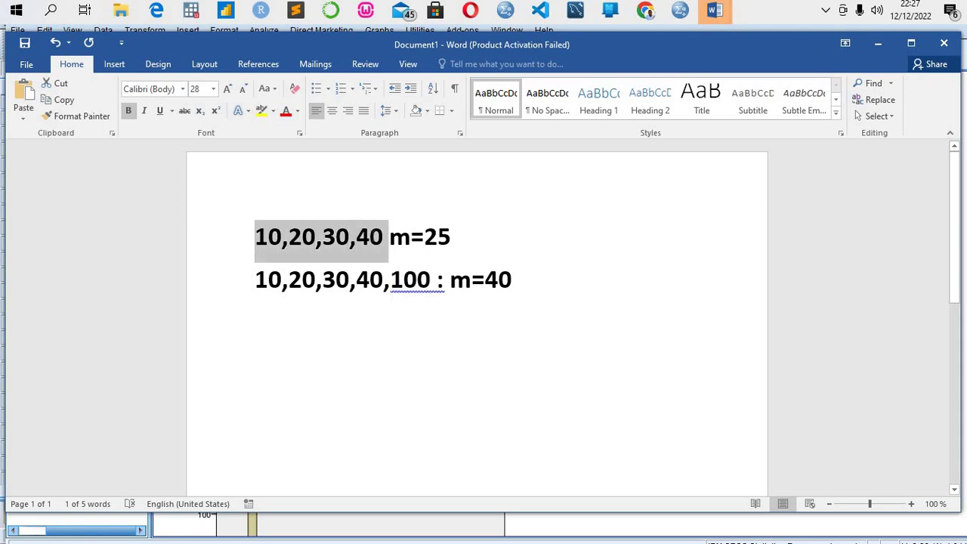
click(370, 236)
click(496, 281)
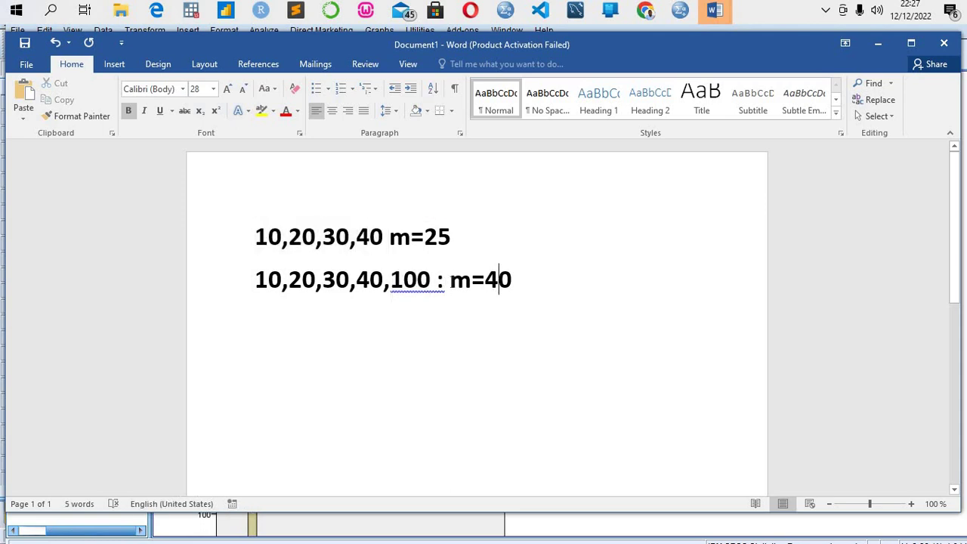
drag(432, 278, 391, 279)
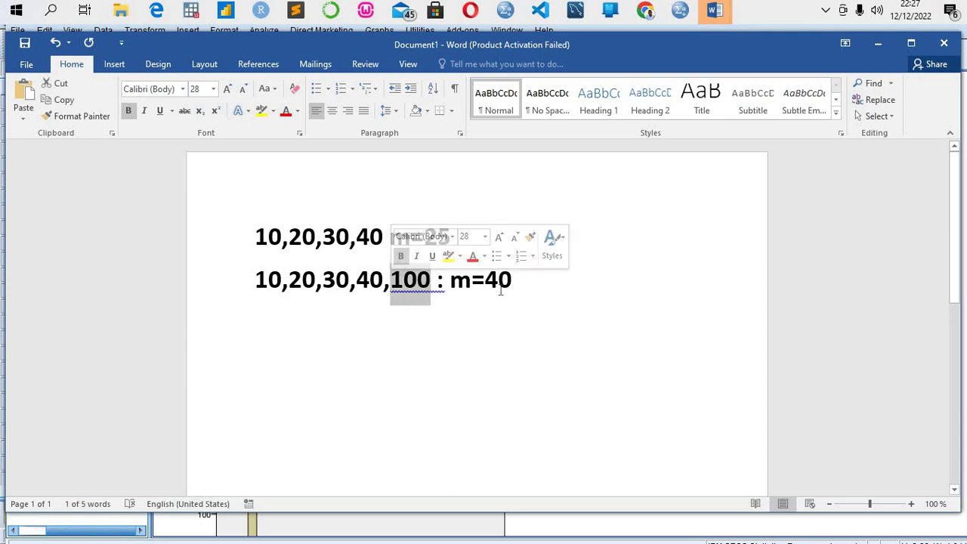
click(408, 296)
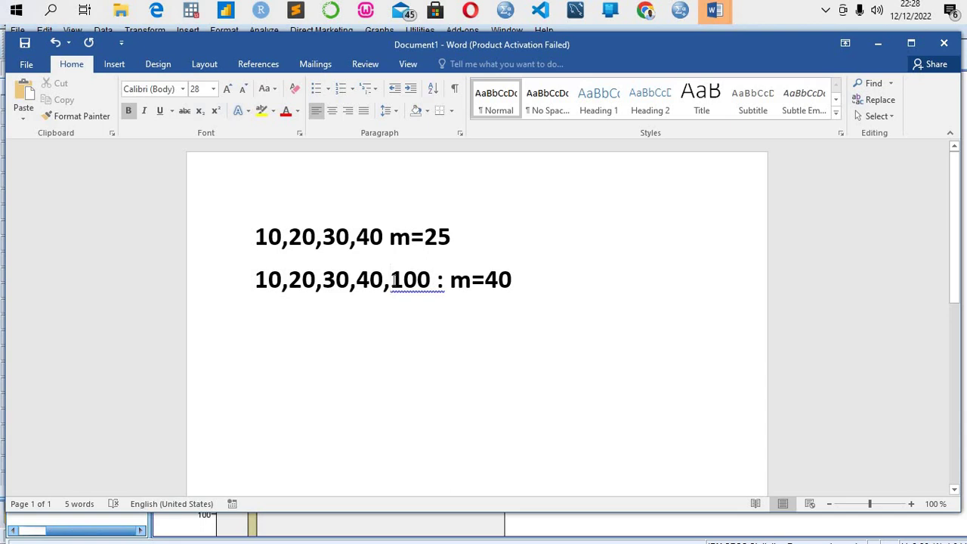
Delete the value 100 and the space after it from the second series.
click(390, 280)
key(Delete)
key(Delete)
key(Delete)
key(Delete)
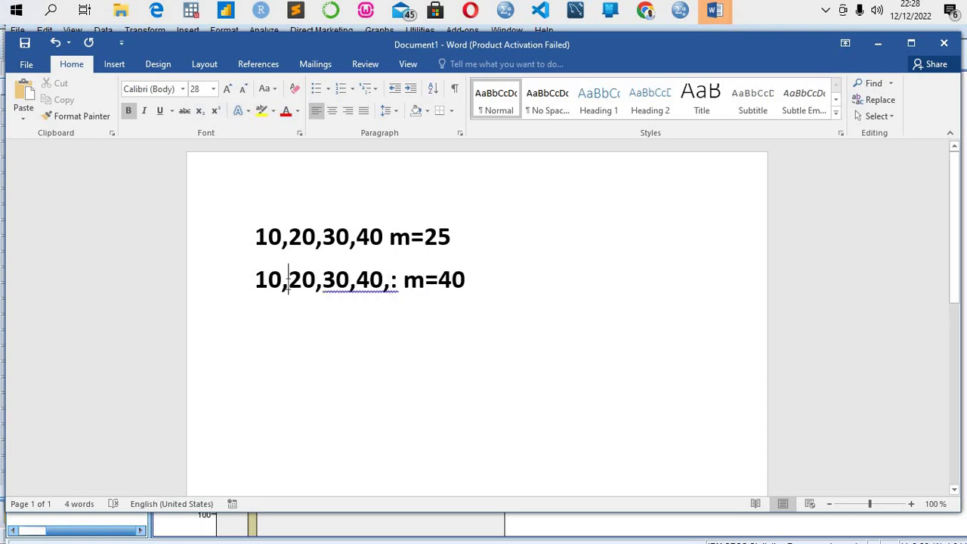
click(288, 281)
right_click(363, 293)
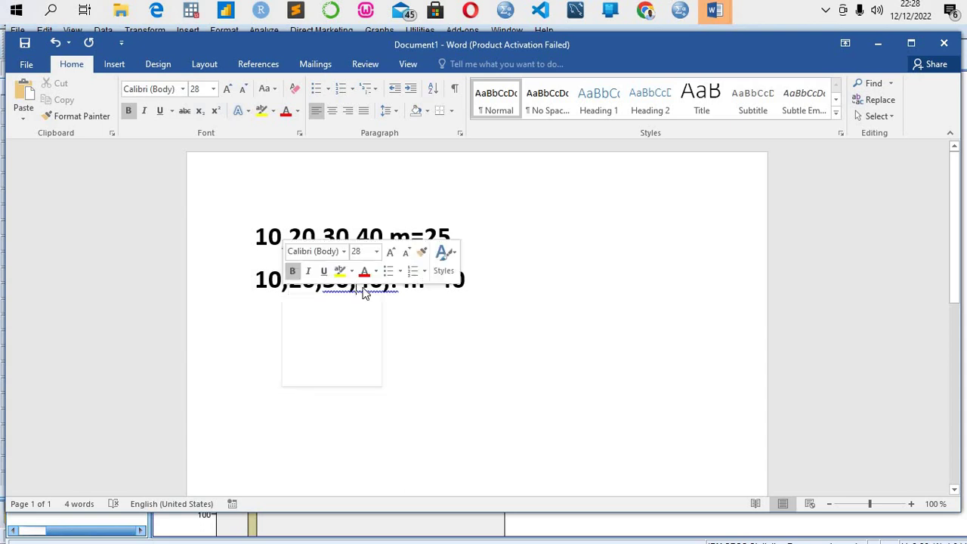
Change the mean after the second number series to m=20.
click(352, 304)
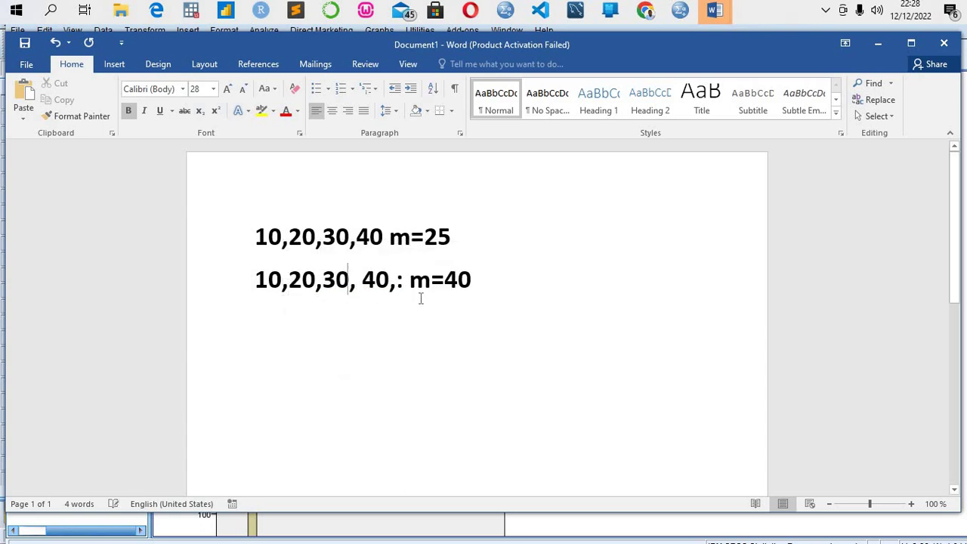
click(459, 281)
key(BackSpace)
text(2)
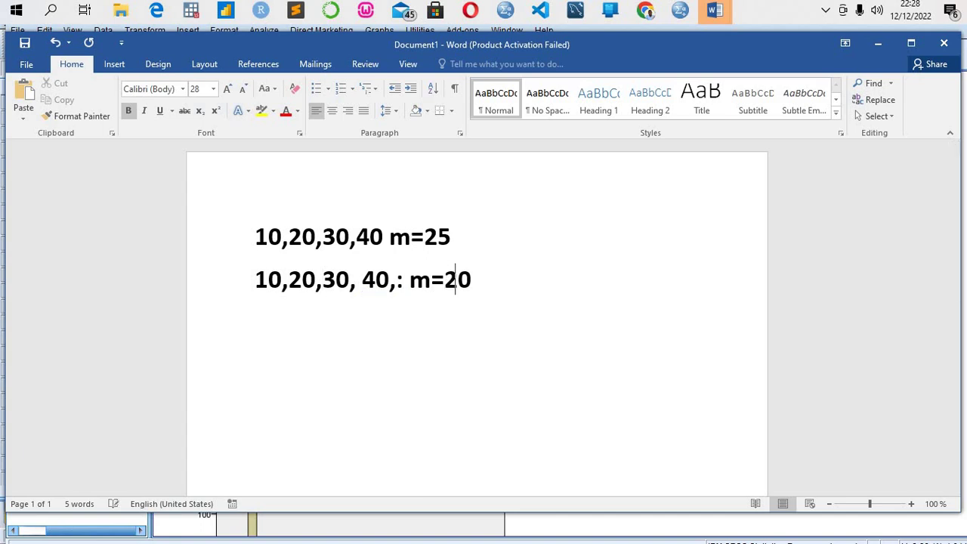
scroll(477, 317, down, 5)
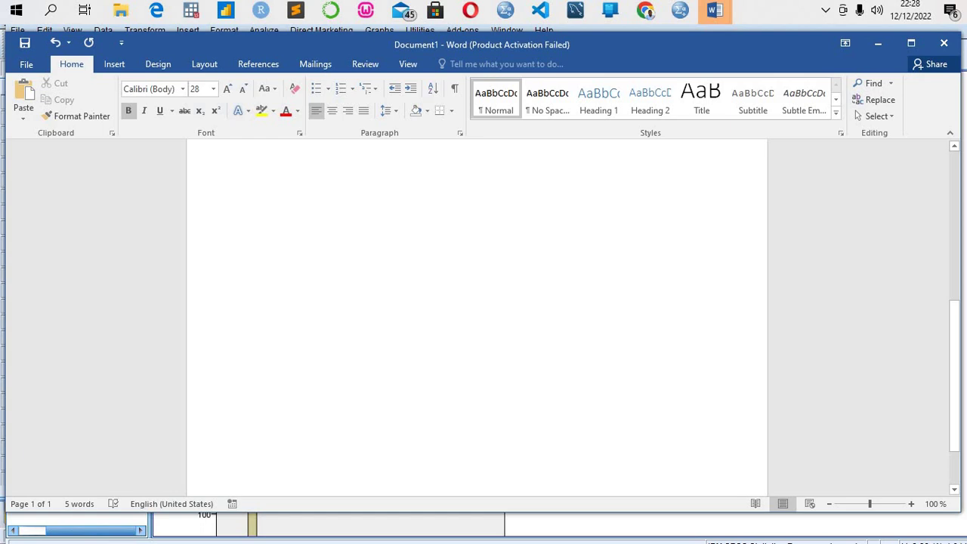
Undo the last change to the second series' mean and set it to 45, replacing that with 25.
key(ctrl+z)
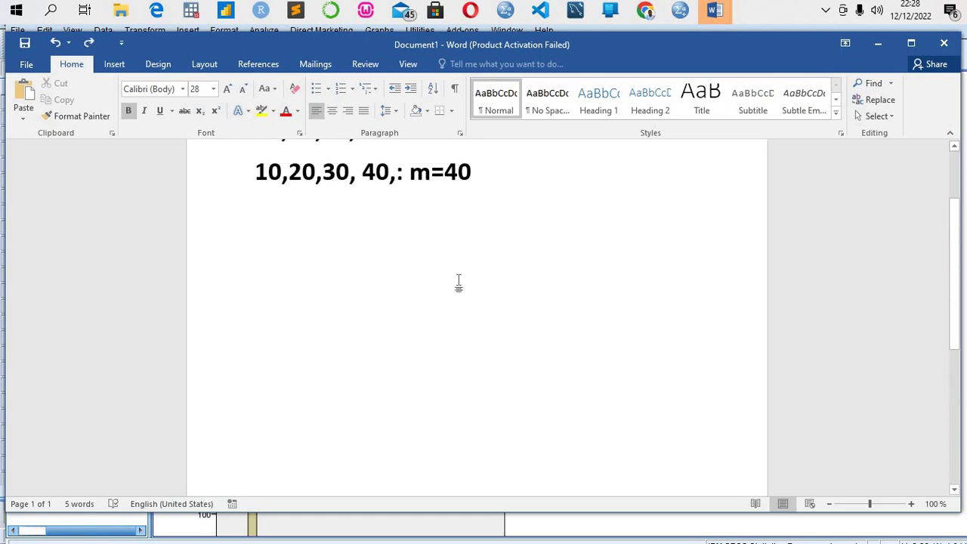
key(Delete)
text(5)
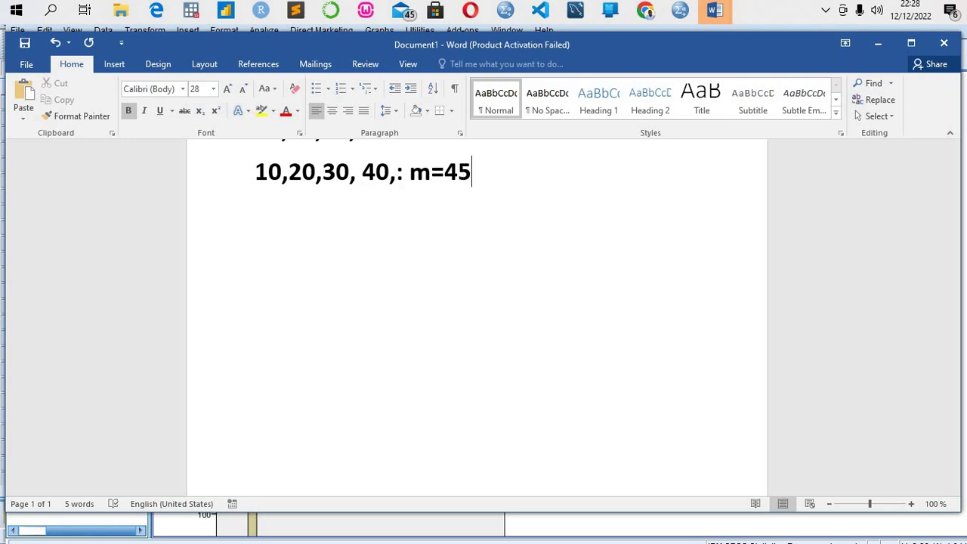
key(BackSpace)
key(BackSpace)
text(25)
Undo the recent edits to the second line until it reads "10,20,30,40,100 : m=40" again.
key(ctrl+z)
key(ctrl+z)
key(ctrl+z)
key(ctrl+z)
key(ctrl+z)
key(ctrl+z)
key(ctrl+z)
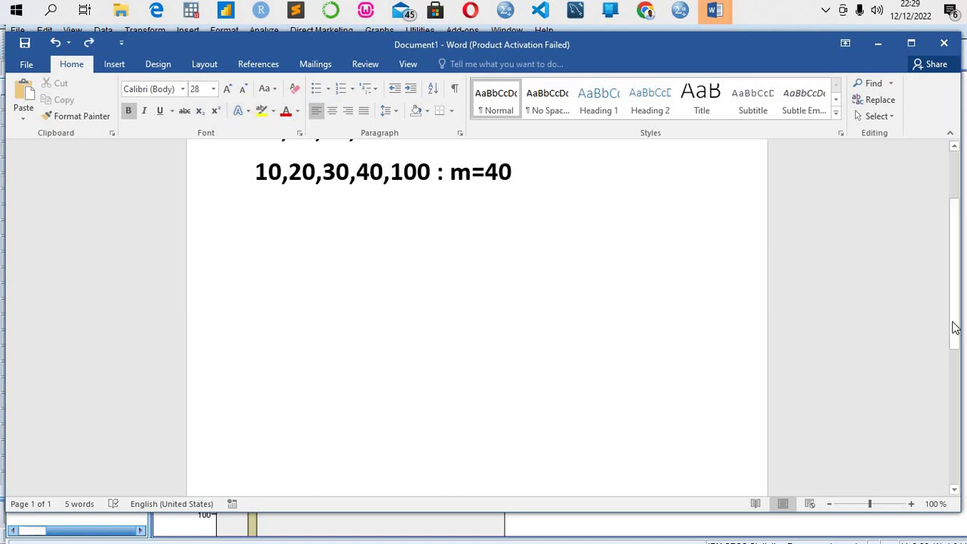
Highlight the extreme value 100 in the second series to compare the two lines, and clear the selection.
scroll(956, 302, up, 3)
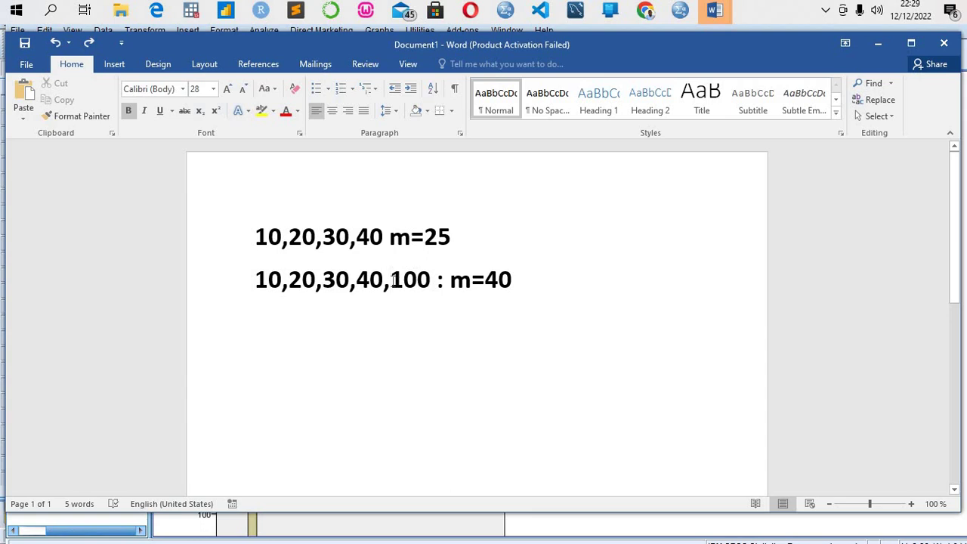
key(shift+Right)
drag(430, 280, 432, 281)
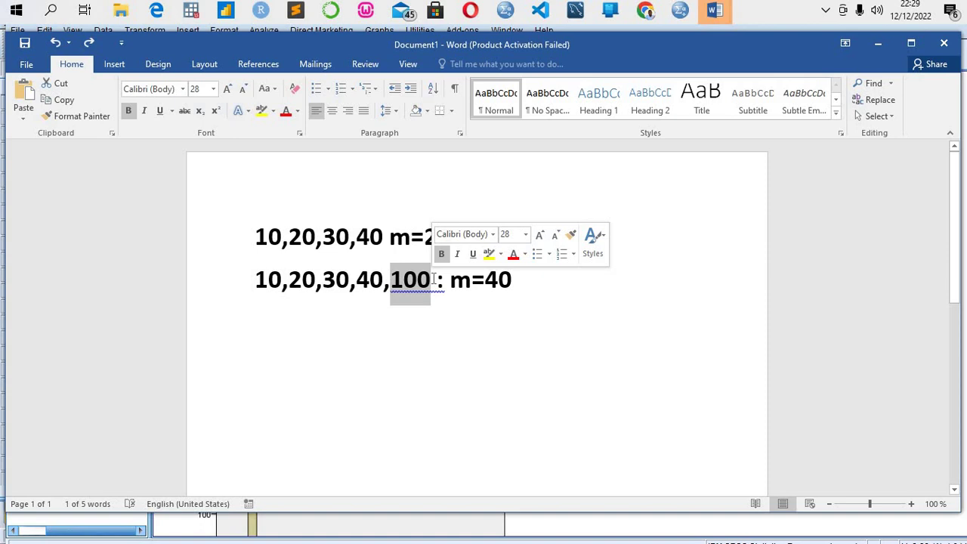
click(436, 295)
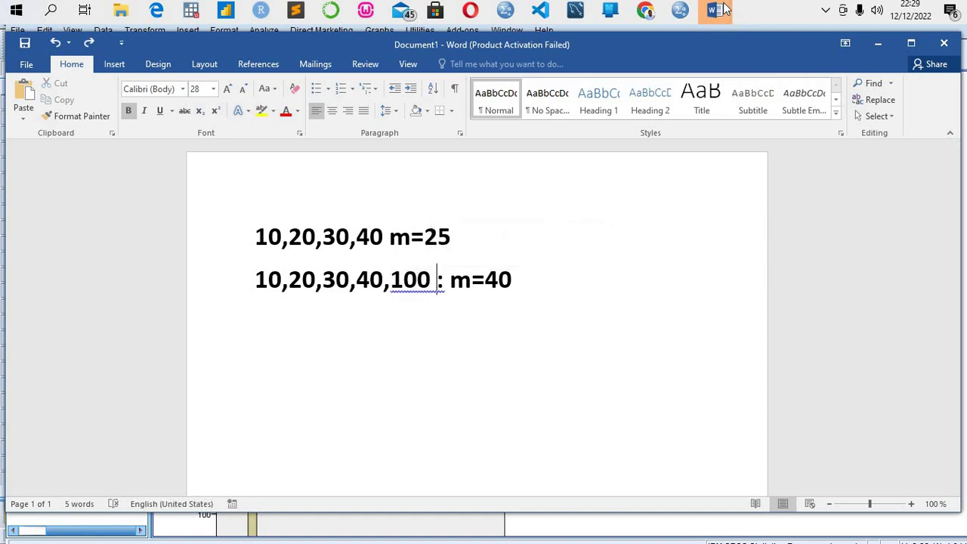
Dismiss the Office Activation Wizard and close the Word document without saving, returning to the SPSS Statistics Viewer.
click(725, 15)
click(844, 39)
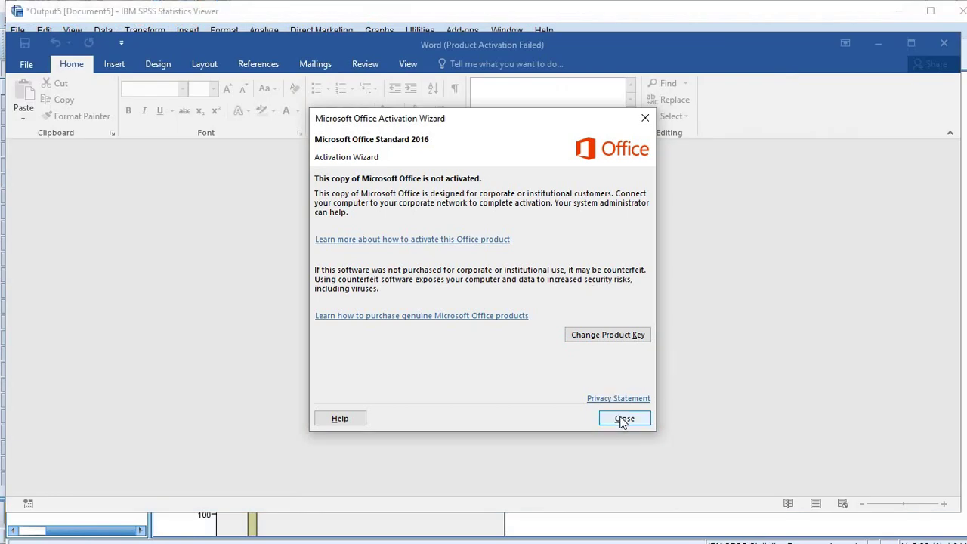
click(624, 418)
click(943, 43)
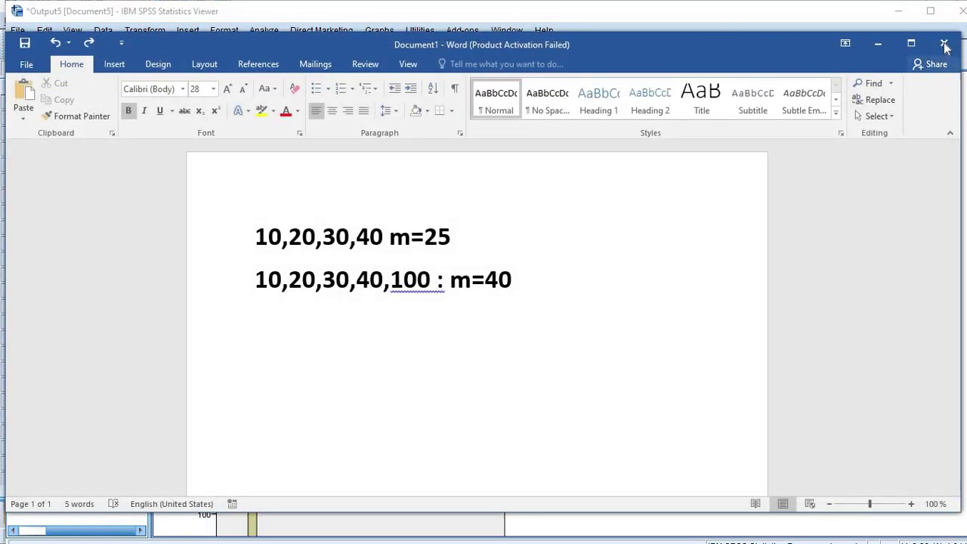
click(944, 44)
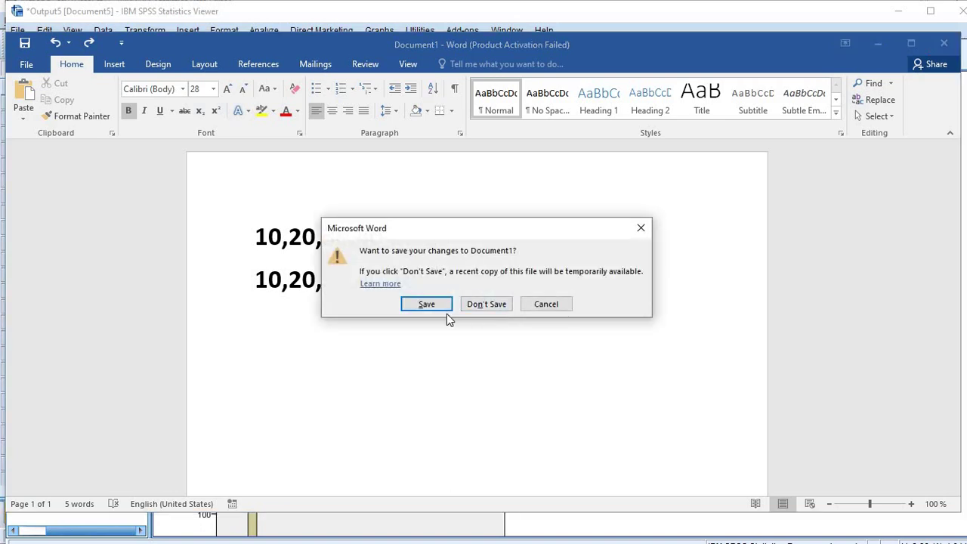
click(474, 307)
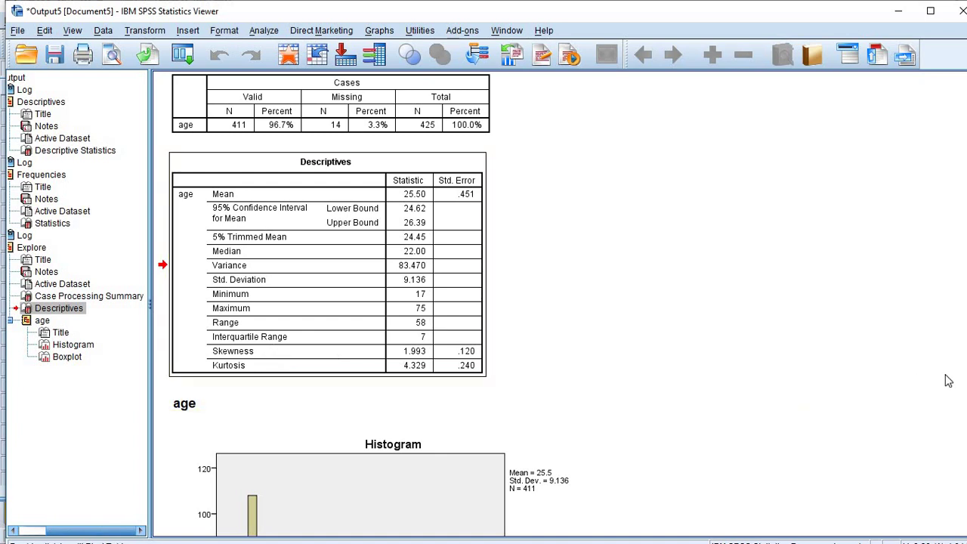
Look through the SPSS output, from the age histogram and boxplot back to the earlier Descriptives and Frequencies tables.
scroll(363, 303, up, 3)
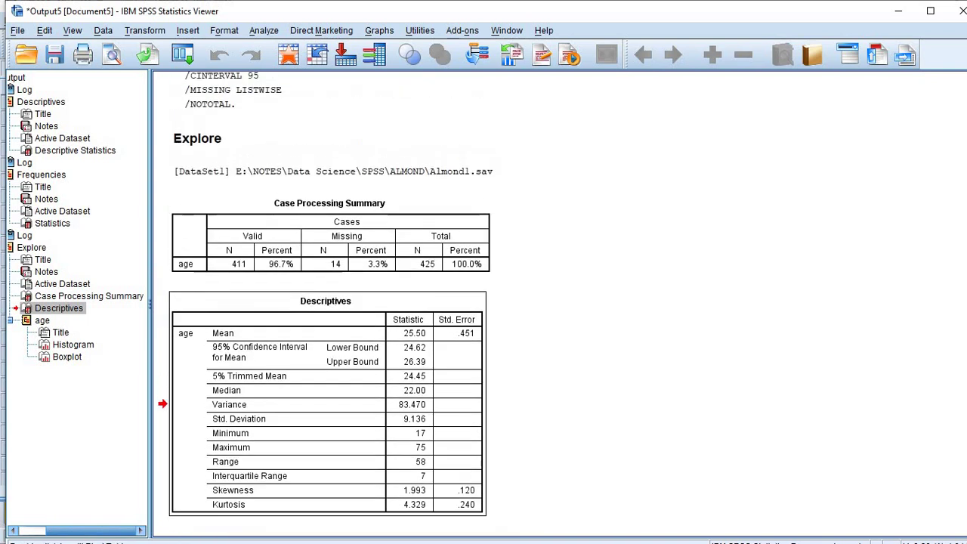
scroll(363, 302, down, 12)
scroll(393, 302, down, 5)
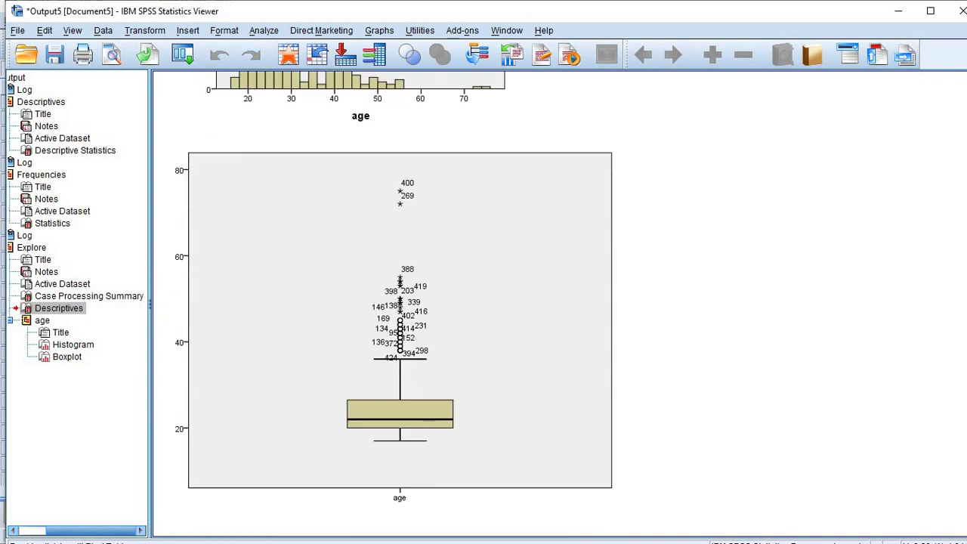
scroll(393, 302, up, 5)
scroll(964, 357, up, 10)
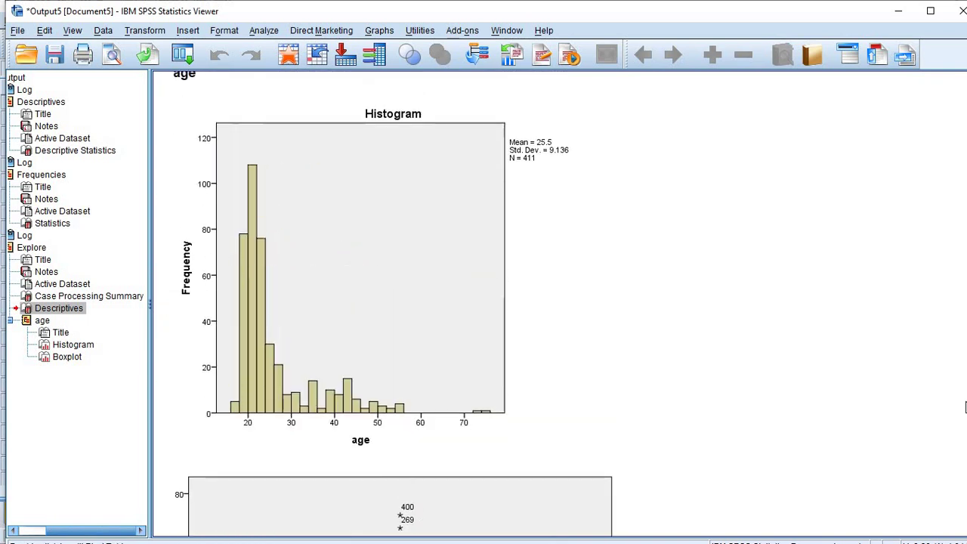
scroll(964, 357, up, 5)
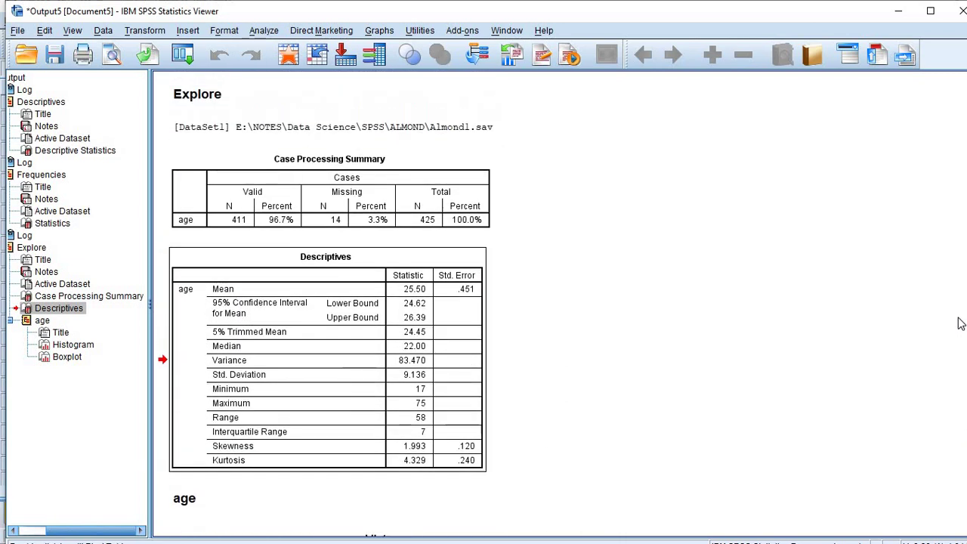
scroll(962, 302, up, 3)
scroll(963, 264, up, 15)
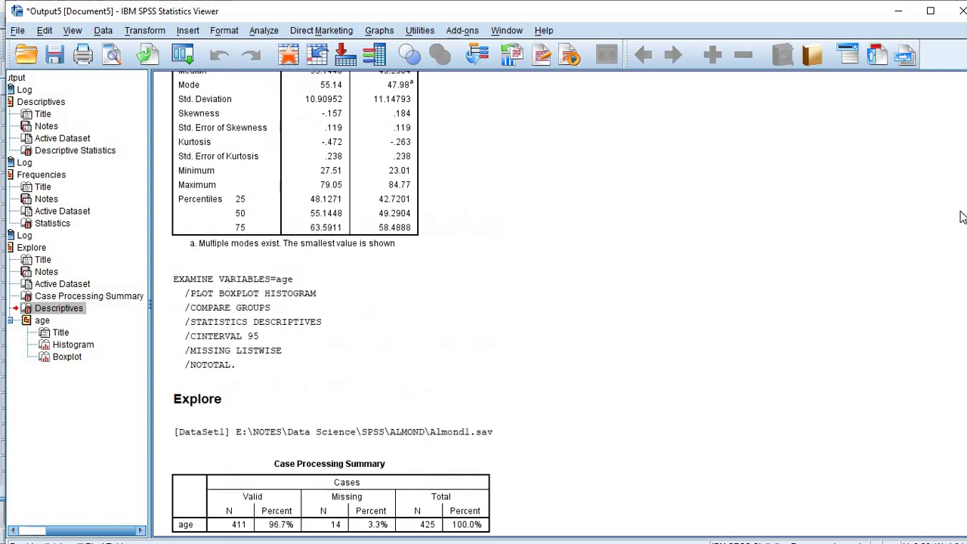
scroll(956, 295, up, 4)
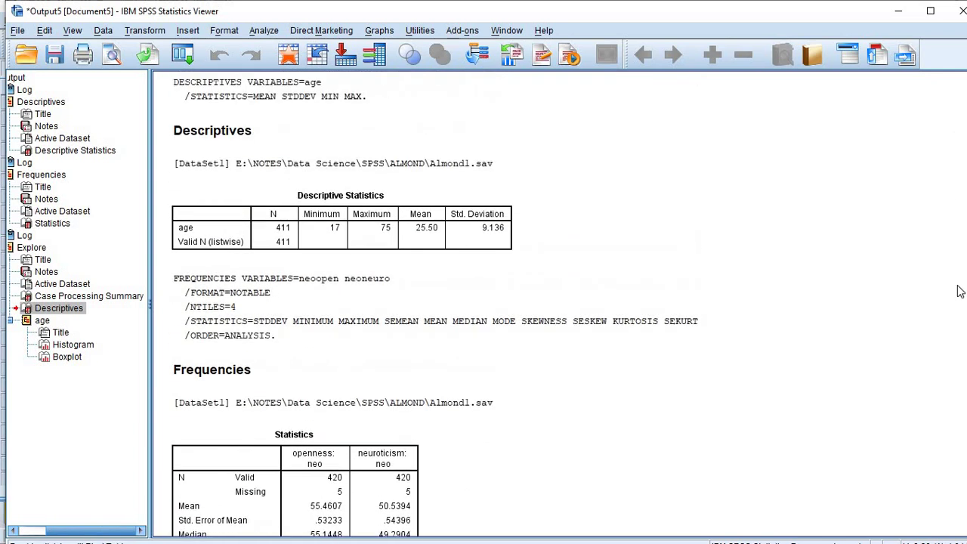
scroll(957, 323, down, 20)
scroll(963, 419, down, 1)
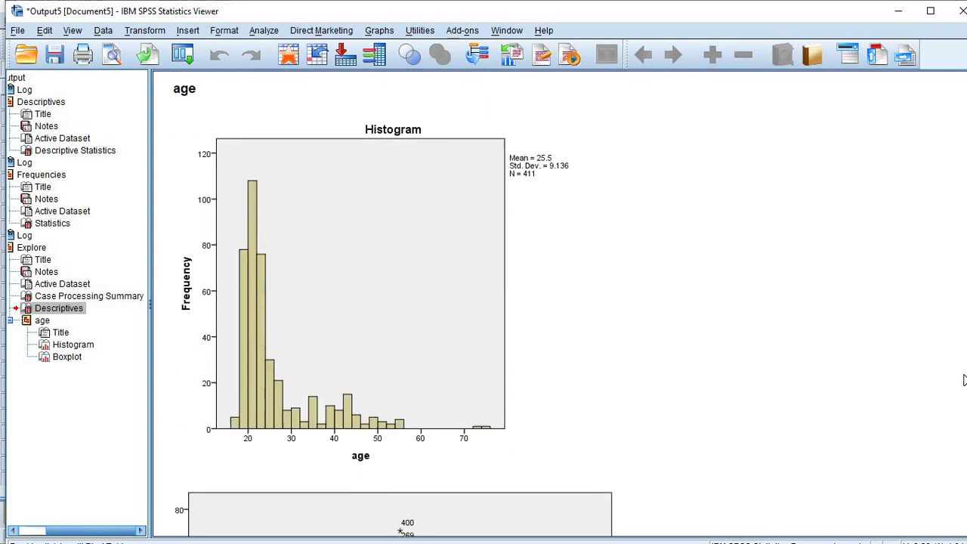
Examine the Explore Descriptives table for age, including its confidence bounds, trimmed mean and median.
scroll(963, 378, up, 10)
scroll(962, 348, down, 2)
scroll(964, 348, up, 1)
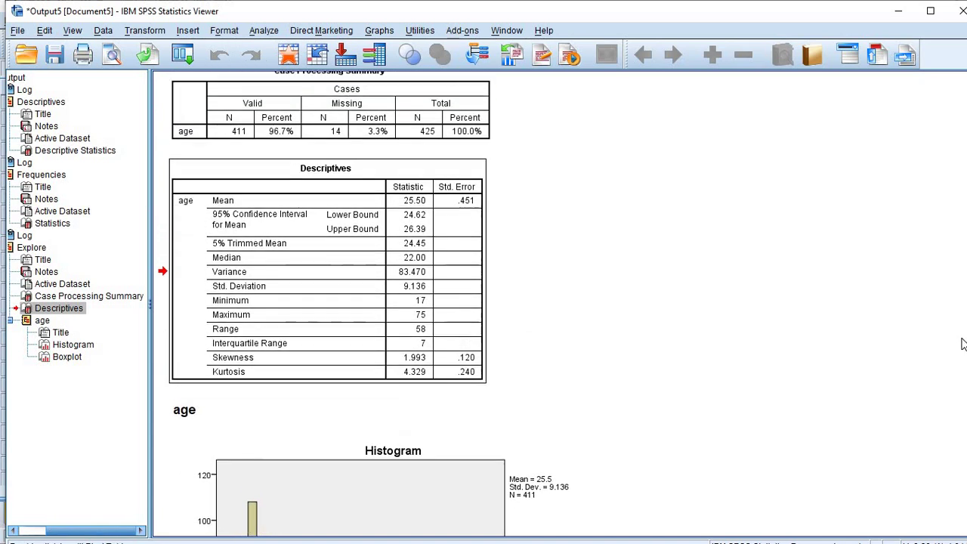
scroll(963, 340, up, 2)
scroll(963, 336, down, 1)
scroll(963, 337, up, 1)
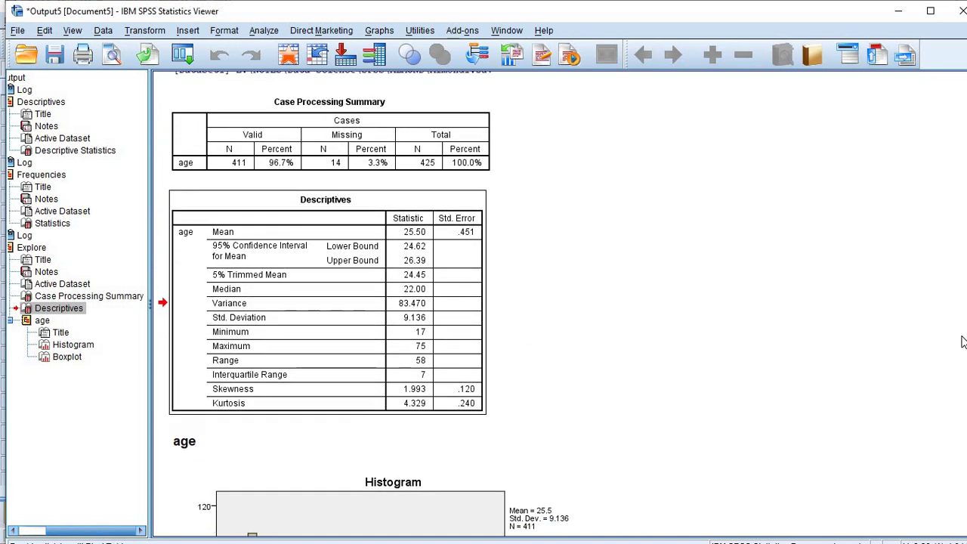
scroll(963, 344, down, 4)
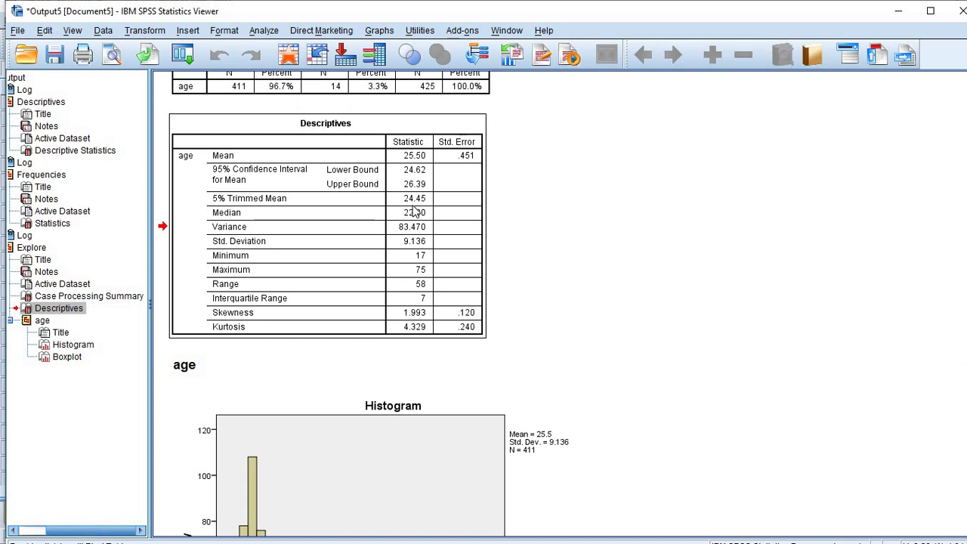
click(372, 123)
double_click(378, 172)
Select the age histogram and the age boxplot in turn to examine the distribution and the outliers.
scroll(363, 302, down, 4)
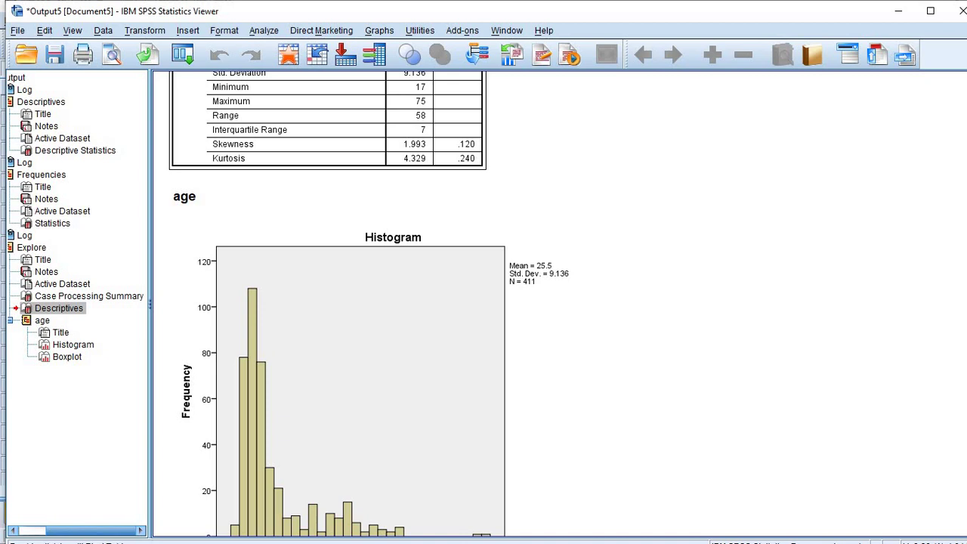
click(419, 347)
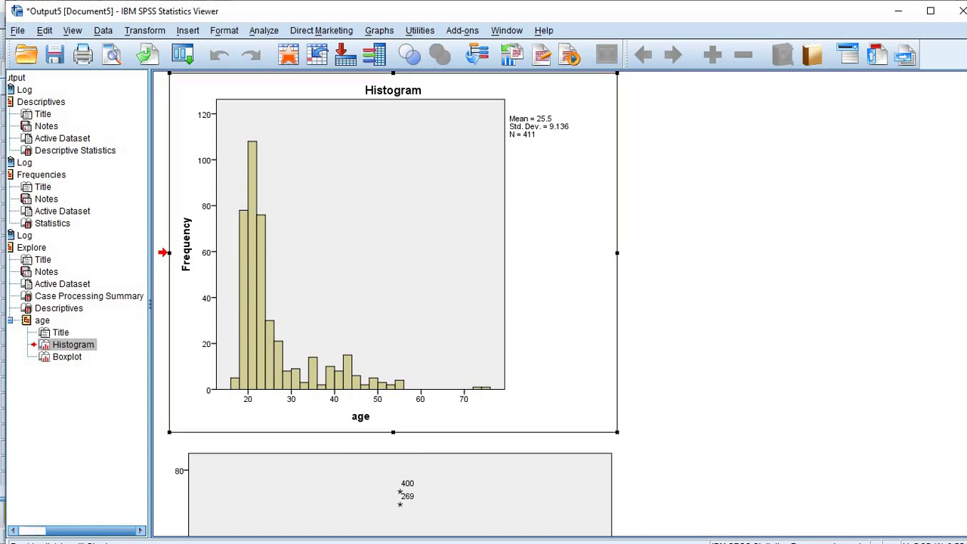
scroll(393, 302, down, 5)
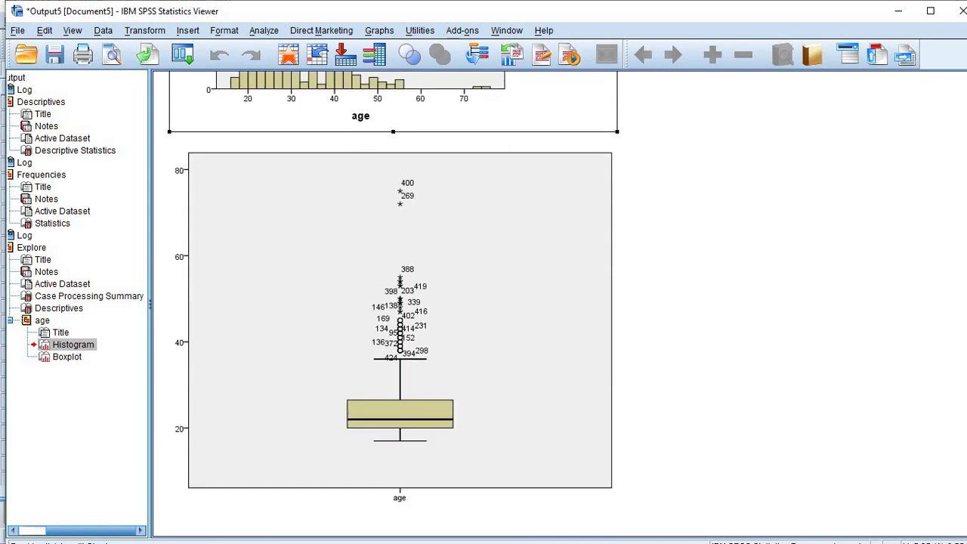
click(508, 423)
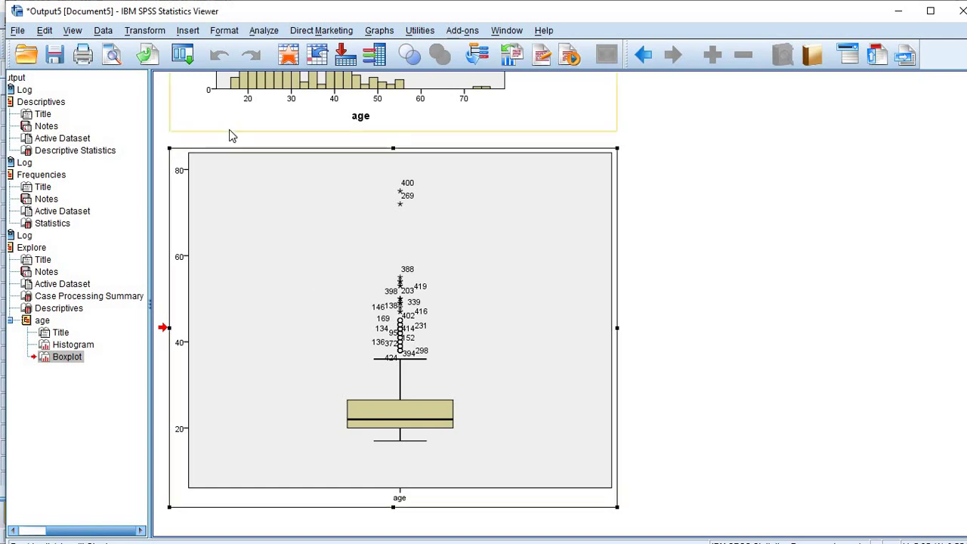
Open the Explore analysis for age and review its statistics settings, keeping Descriptives with a 95% confidence interval for the mean.
click(268, 36)
mouse_move(361, 67)
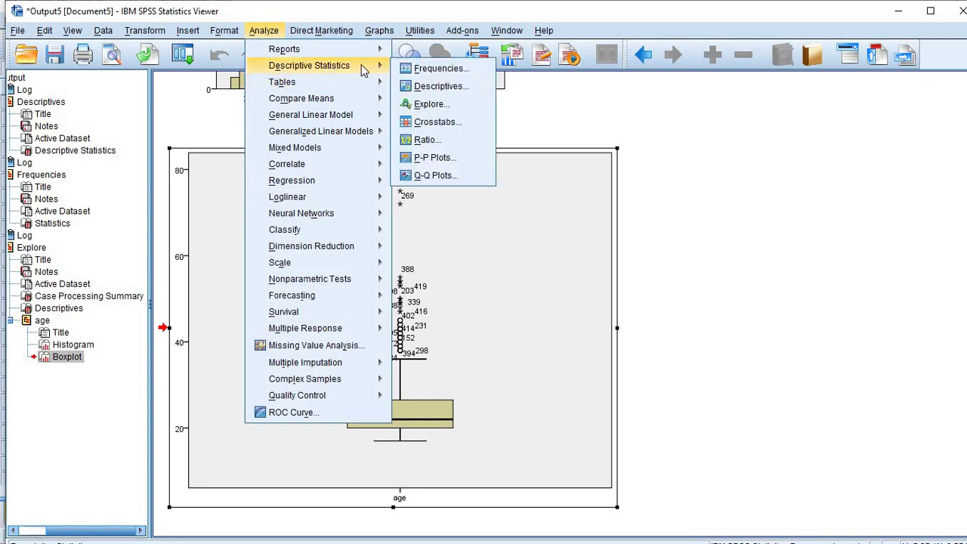
click(430, 104)
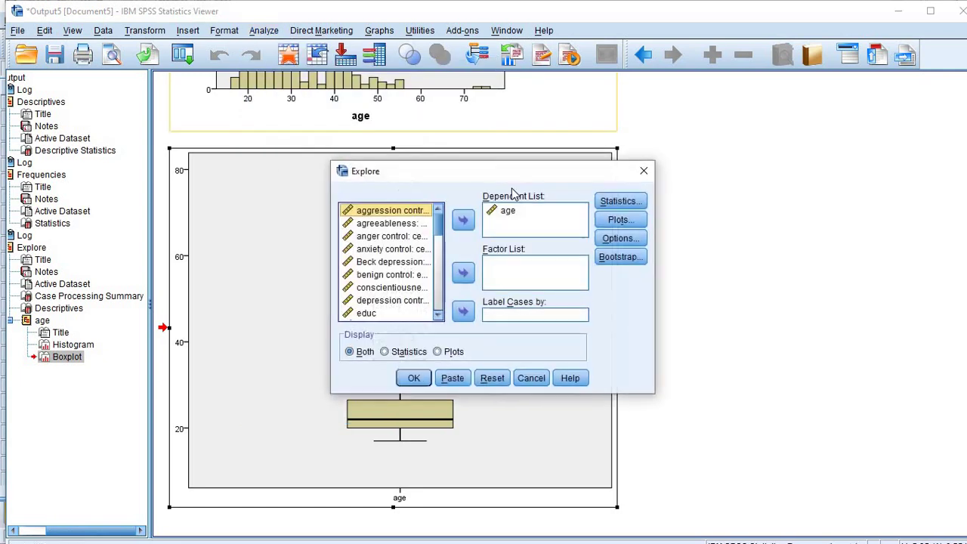
click(609, 212)
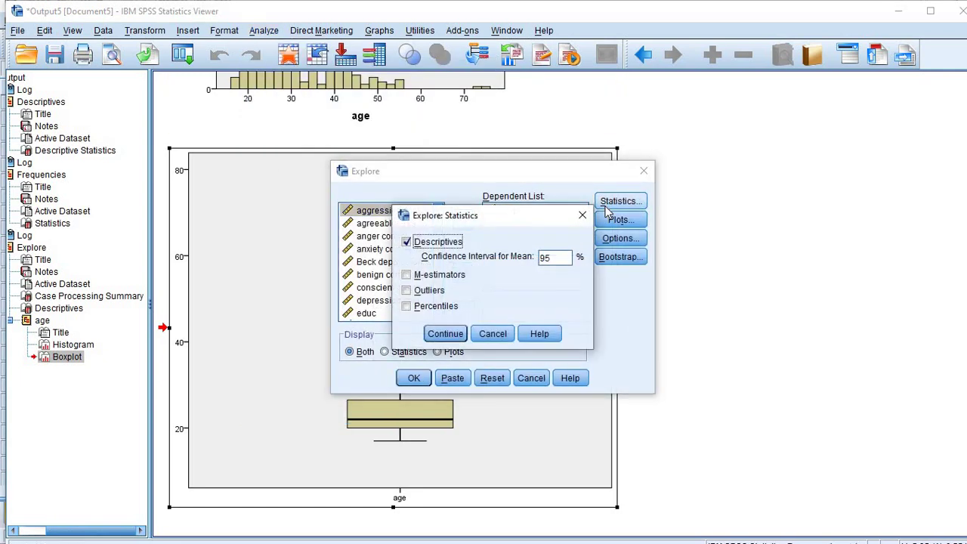
click(456, 334)
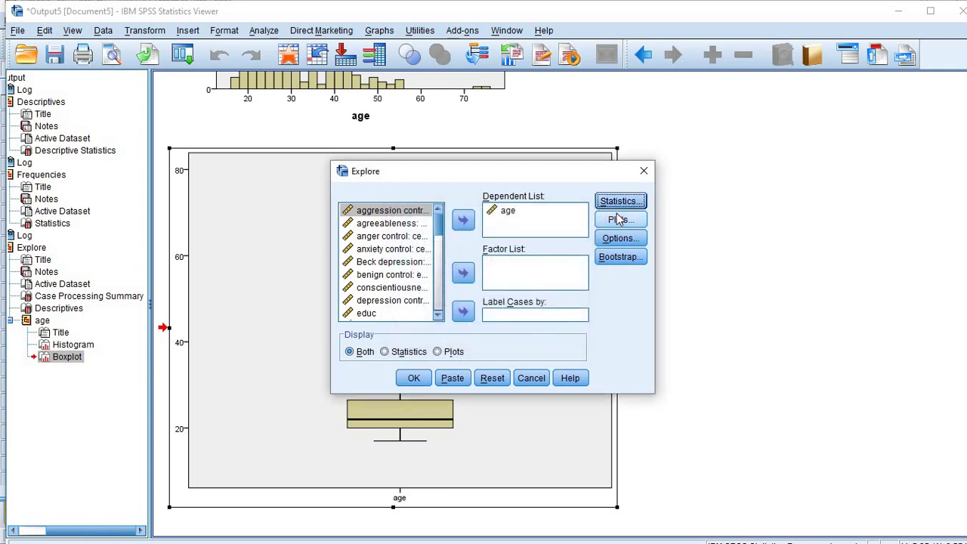
Review the Explore plot and missing-value settings, keeping factor-level boxplots, the histogram and listwise exclusion of cases.
click(619, 219)
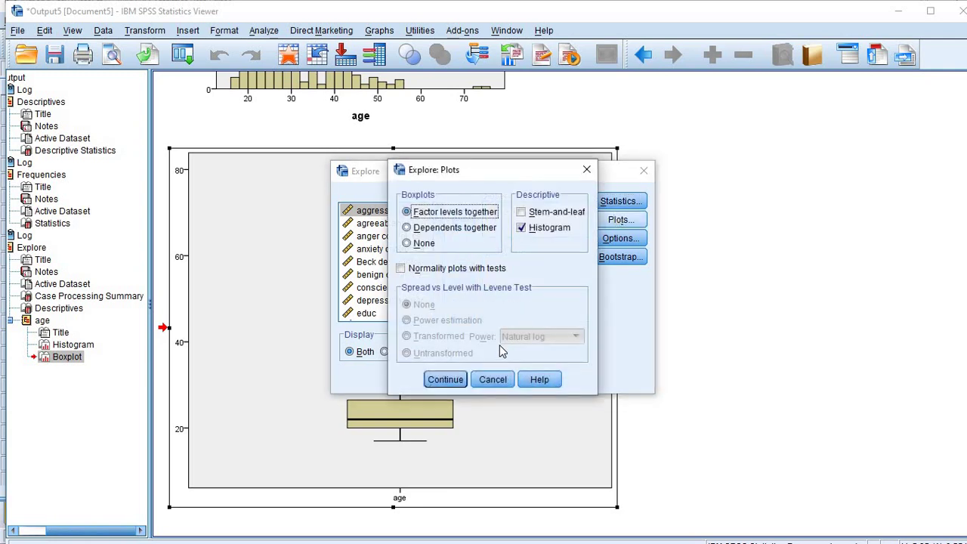
click(437, 384)
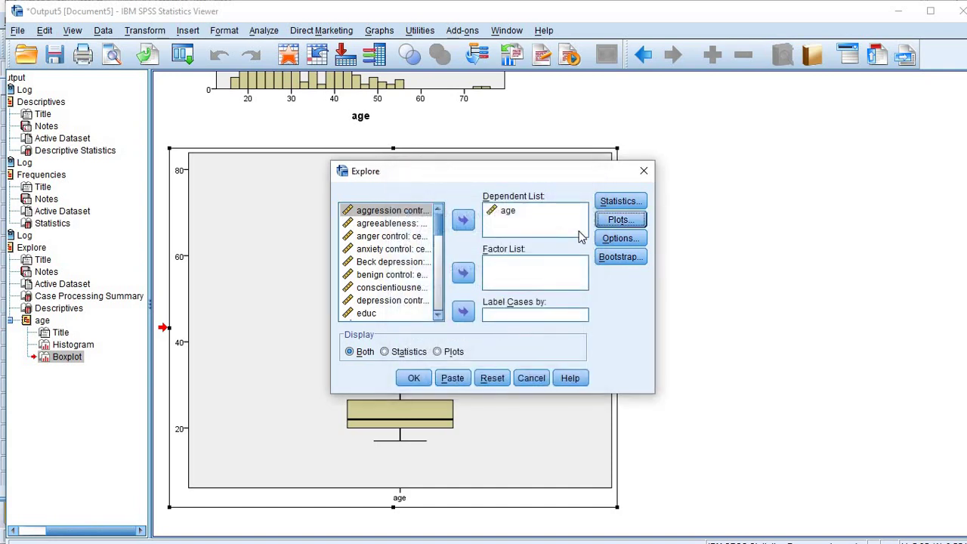
click(613, 238)
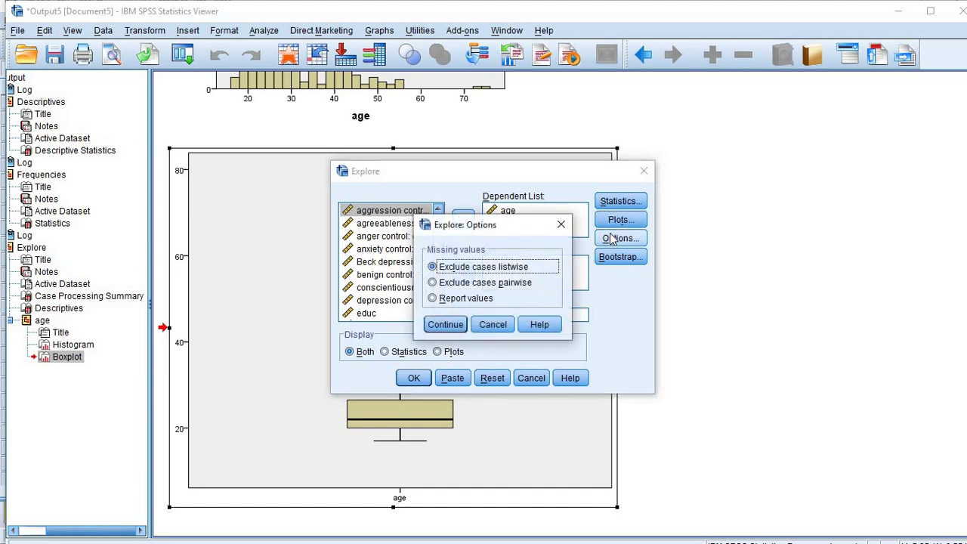
click(446, 327)
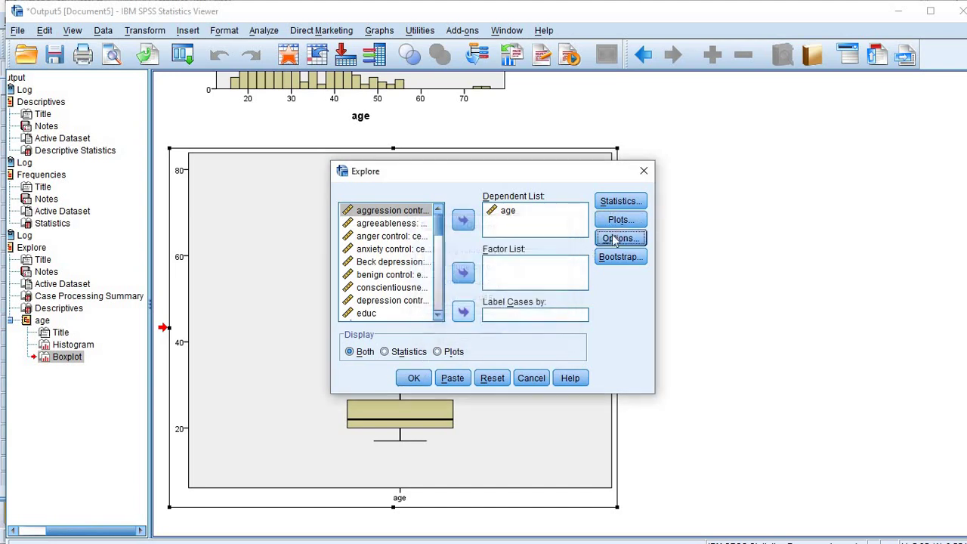
Review the Explore bootstrap settings, leave bootstrapping off, and run the Explore analysis for age.
click(613, 257)
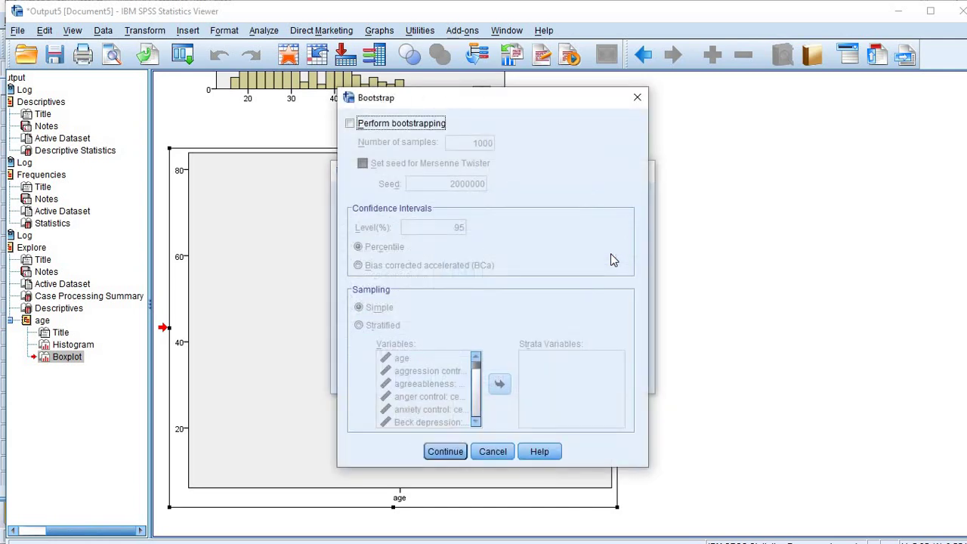
click(445, 451)
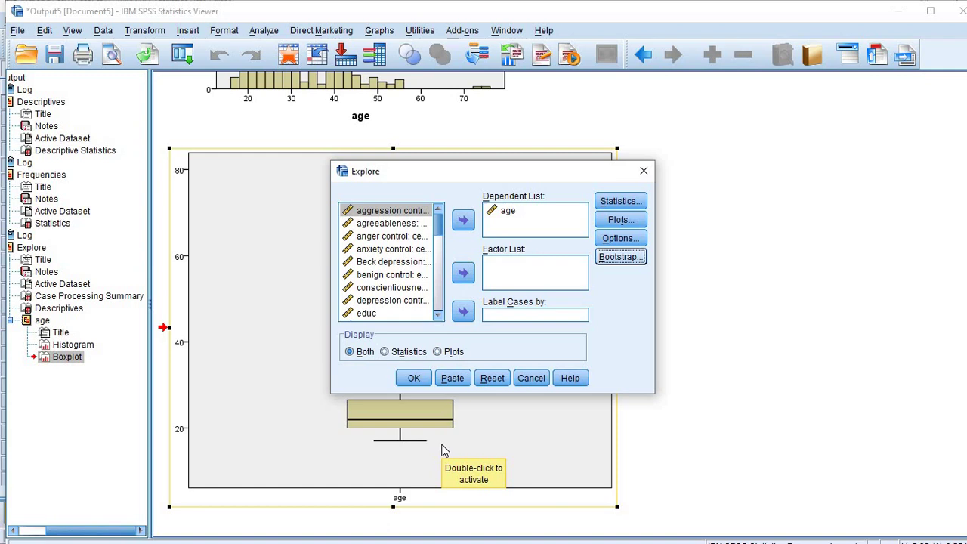
click(414, 380)
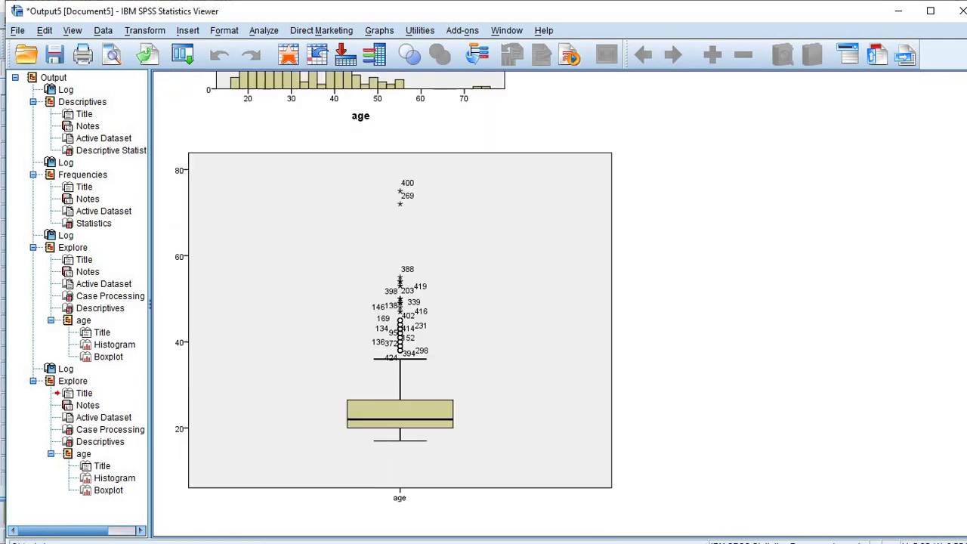
Select the new age boxplot and review the histogram, Case Processing Summary and Descriptives table above it.
click(445, 385)
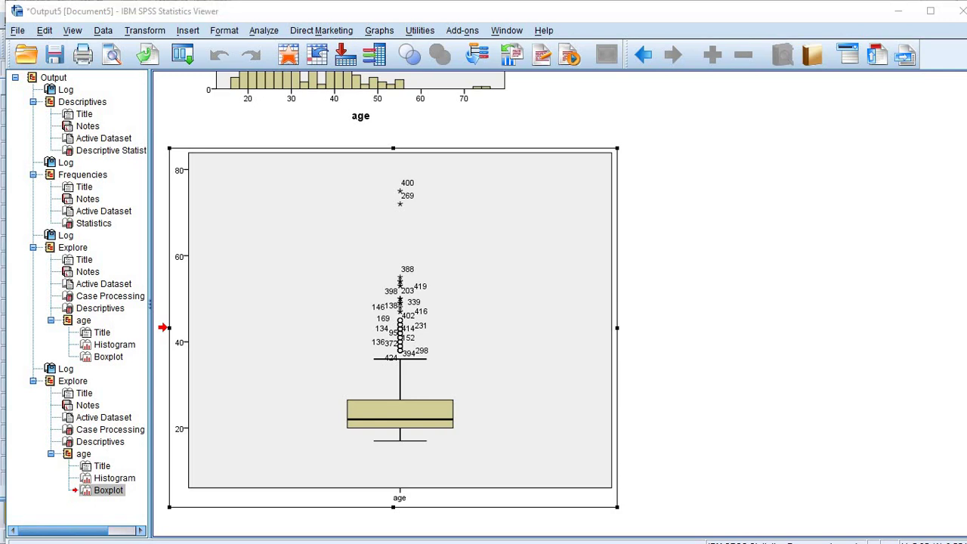
scroll(459, 355, up, 15)
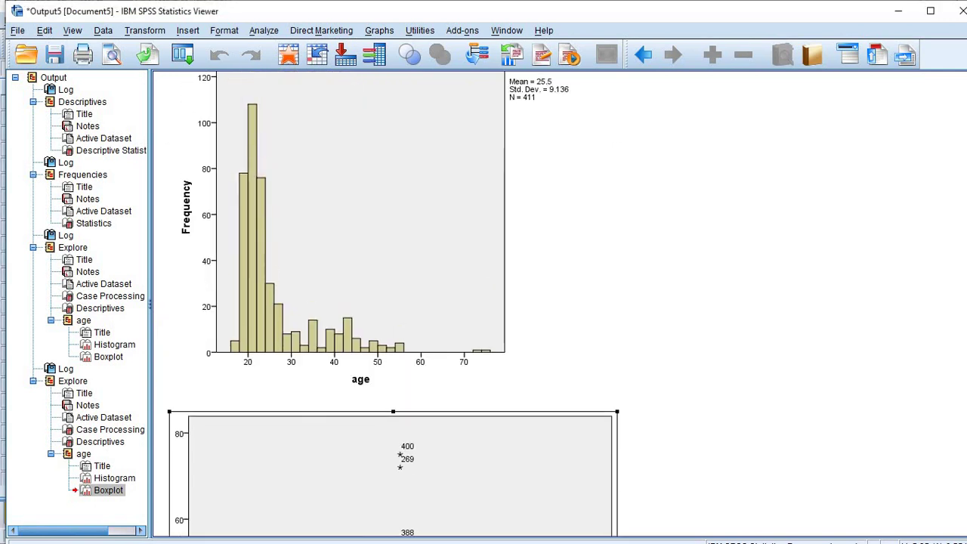
click(461, 355)
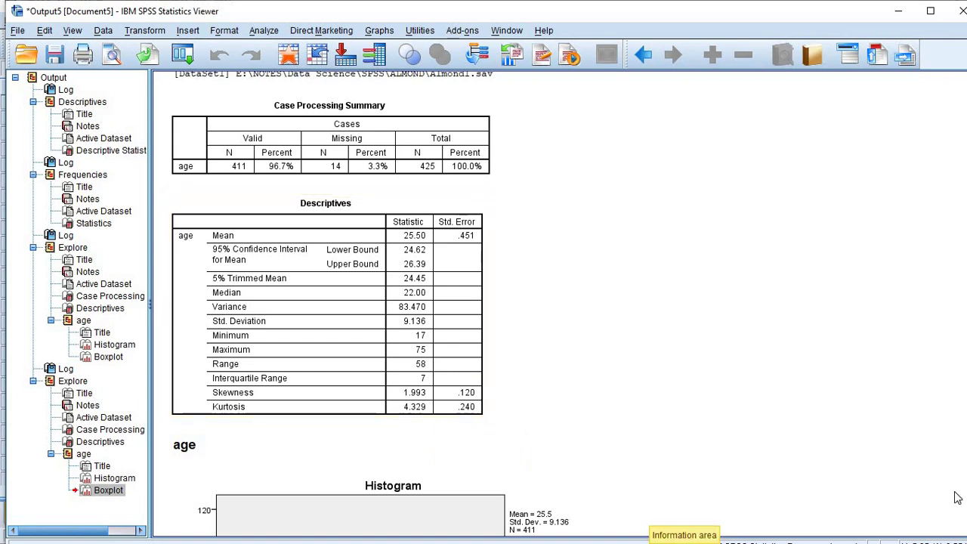
scroll(559, 304, down, 10)
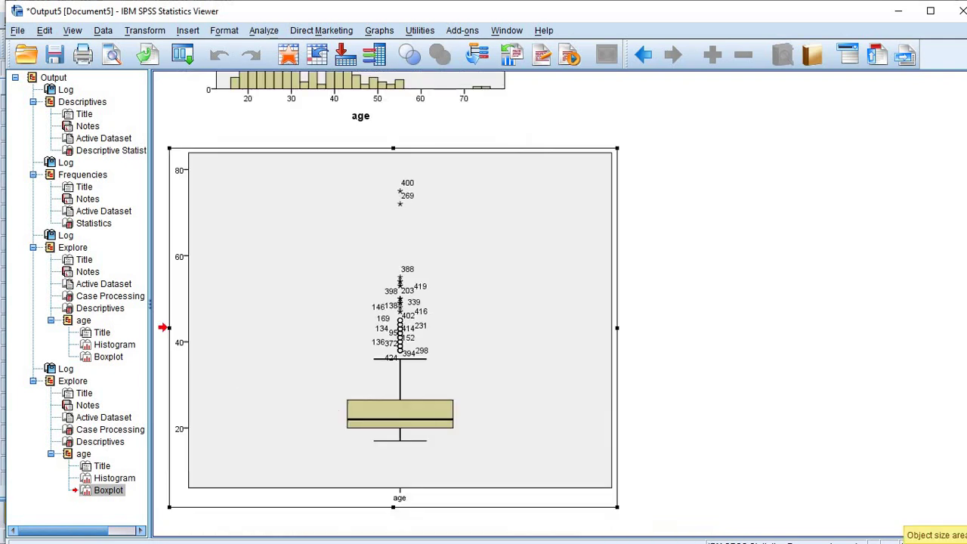
Make the age boxplot slightly taller and examine its box, whiskers and labelled outliers against the Descriptives table.
click(423, 363)
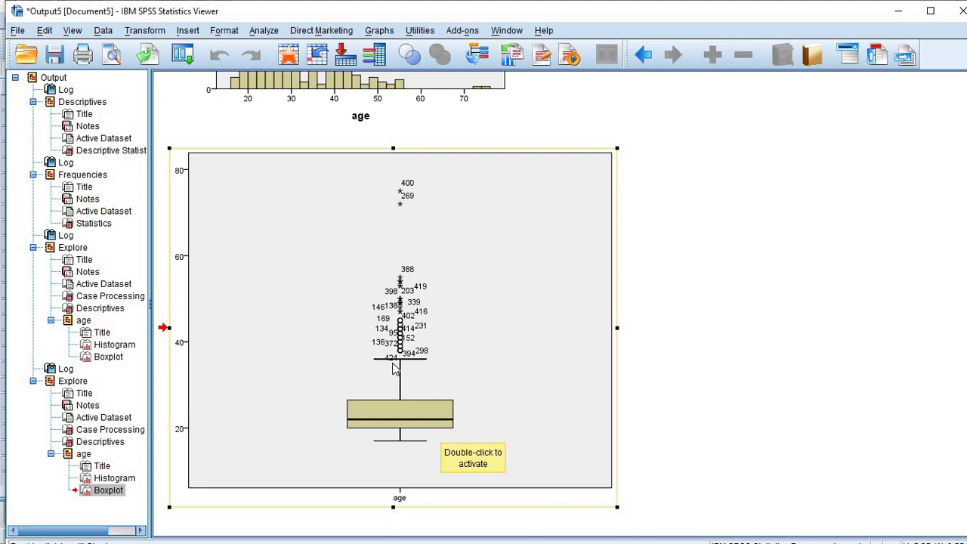
click(405, 413)
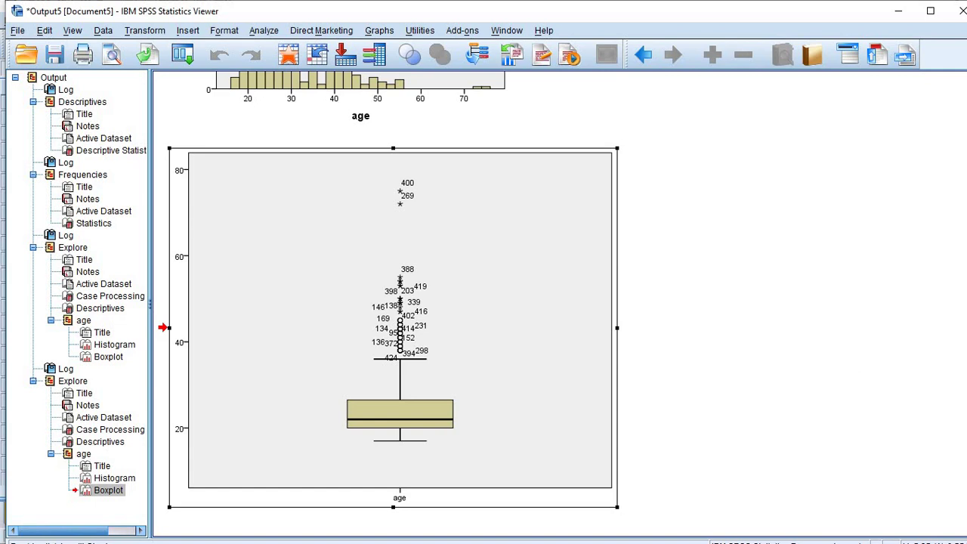
click(391, 511)
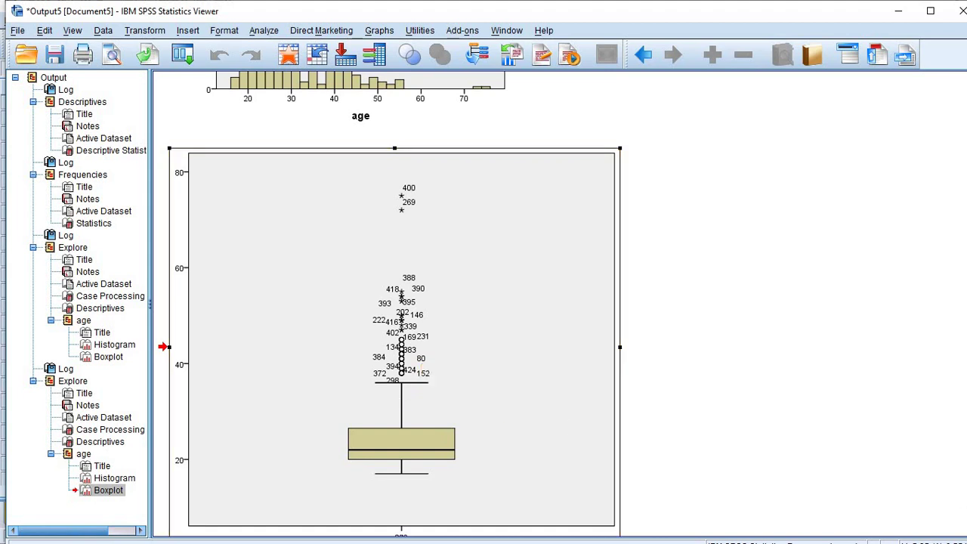
scroll(963, 401, up, 10)
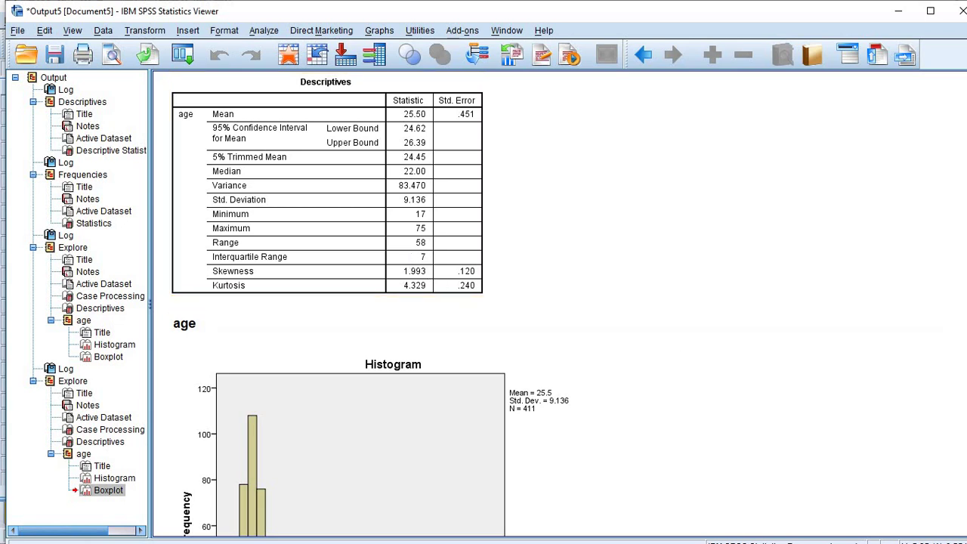
scroll(934, 392, down, 10)
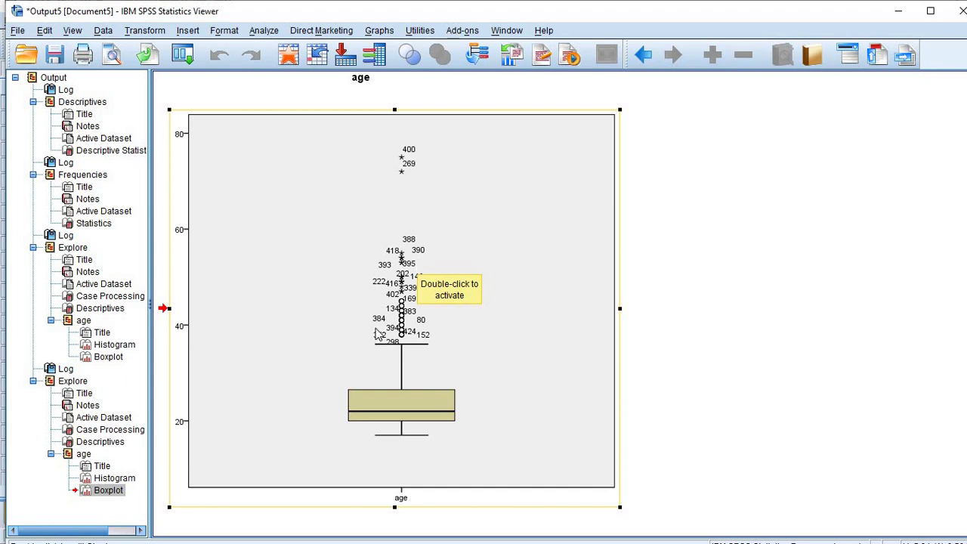
double_click(406, 320)
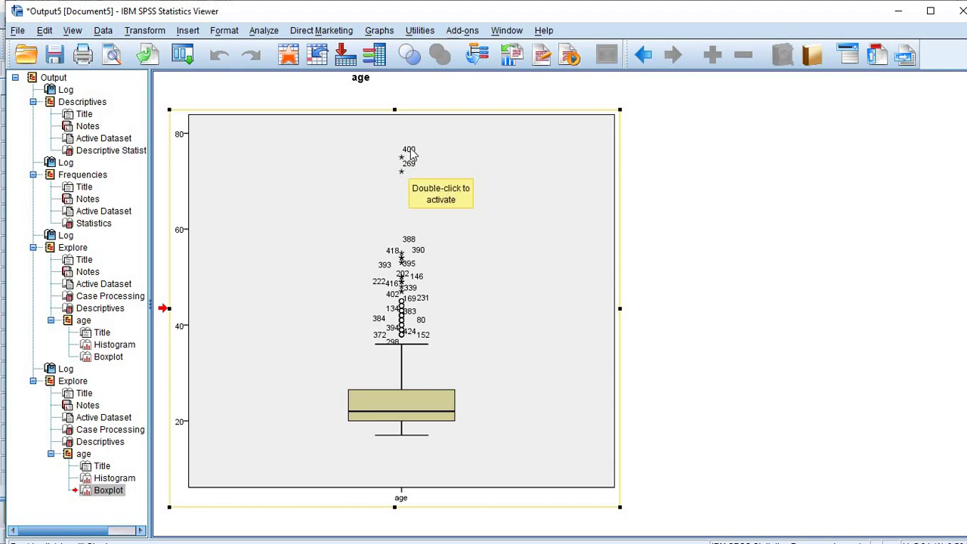
Switch to the Almond1.sav data and check the ages of outlier case 400 and of cases 390 to 398.
click(898, 11)
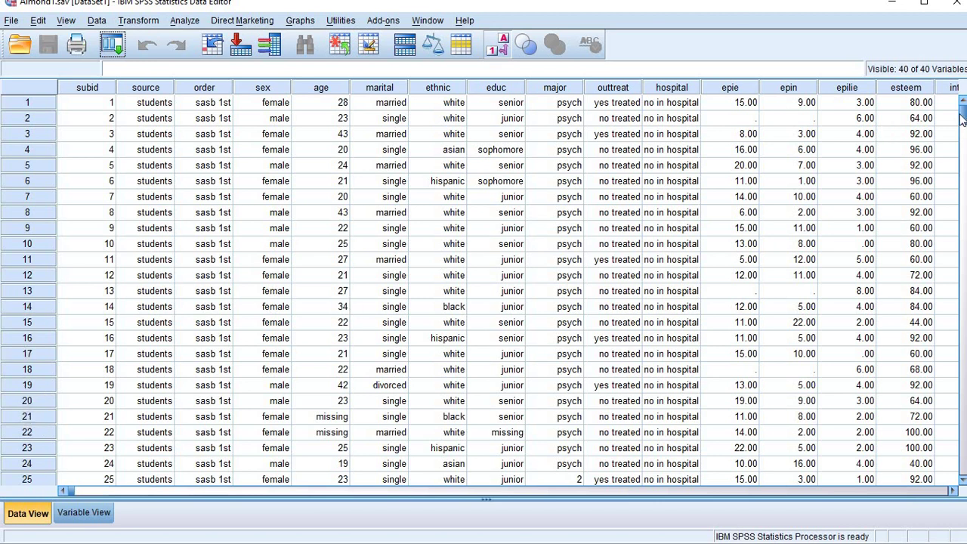
drag(963, 106, 962, 422)
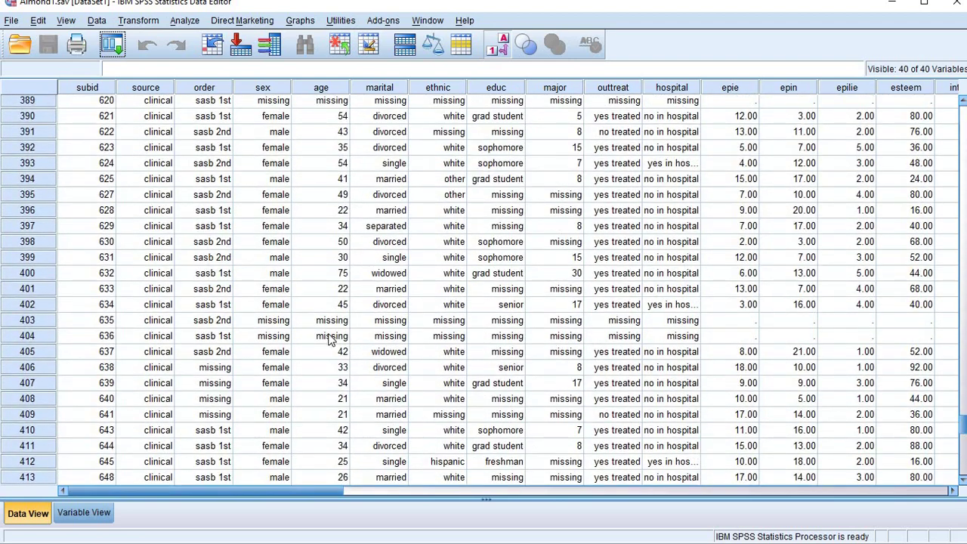
click(341, 274)
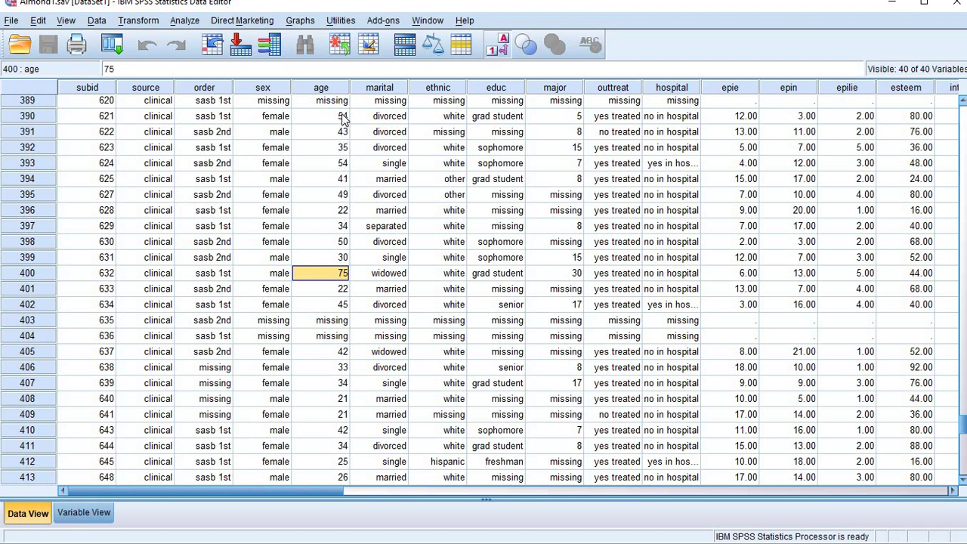
drag(341, 119, 343, 234)
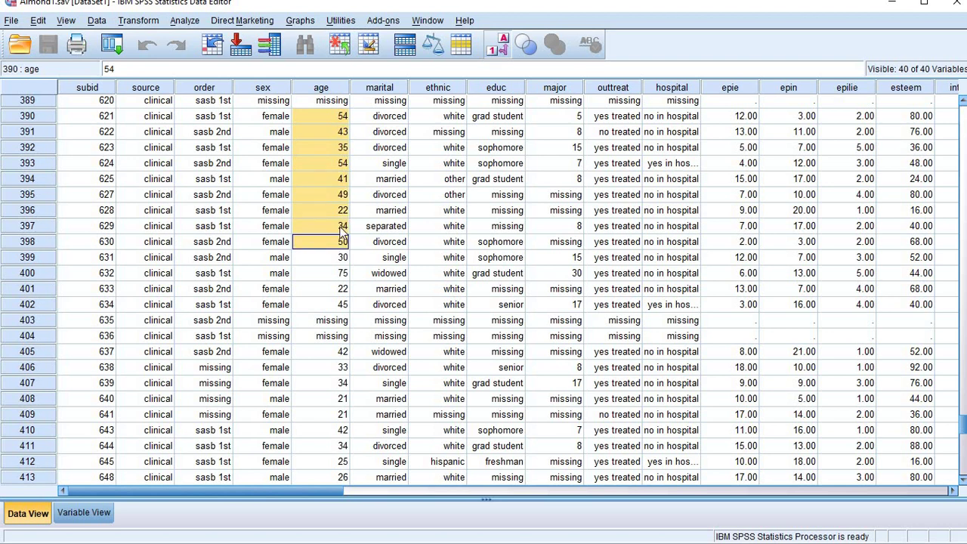
double_click(341, 119)
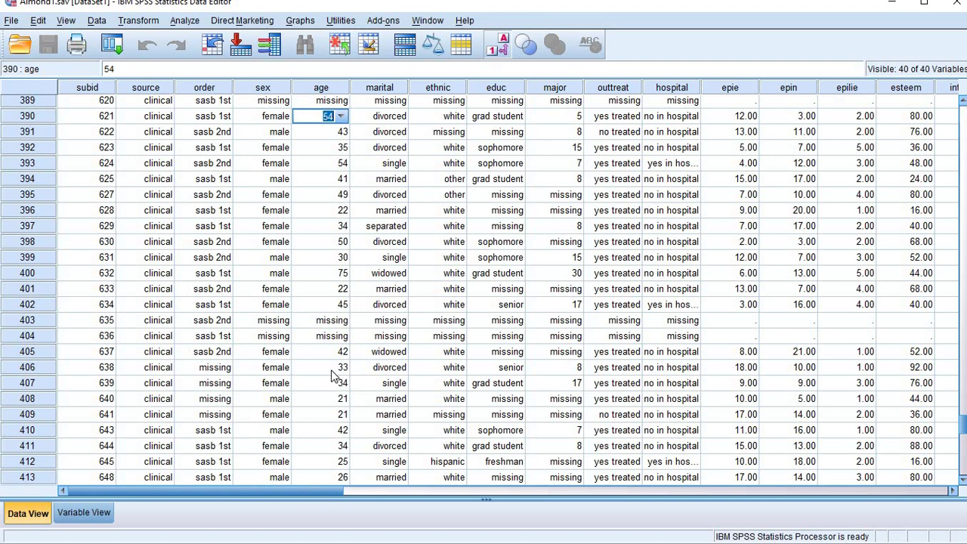
drag(963, 425, 962, 393)
scroll(961, 393, up, 20)
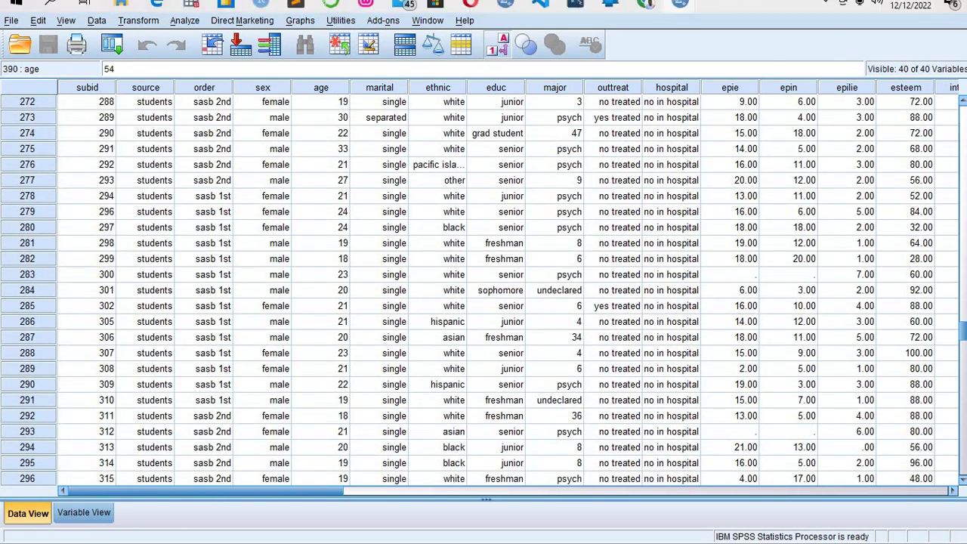
Return to the output and review it from the first Descriptives table down to the latest age histogram and boxplot.
mouse_move(680, 10)
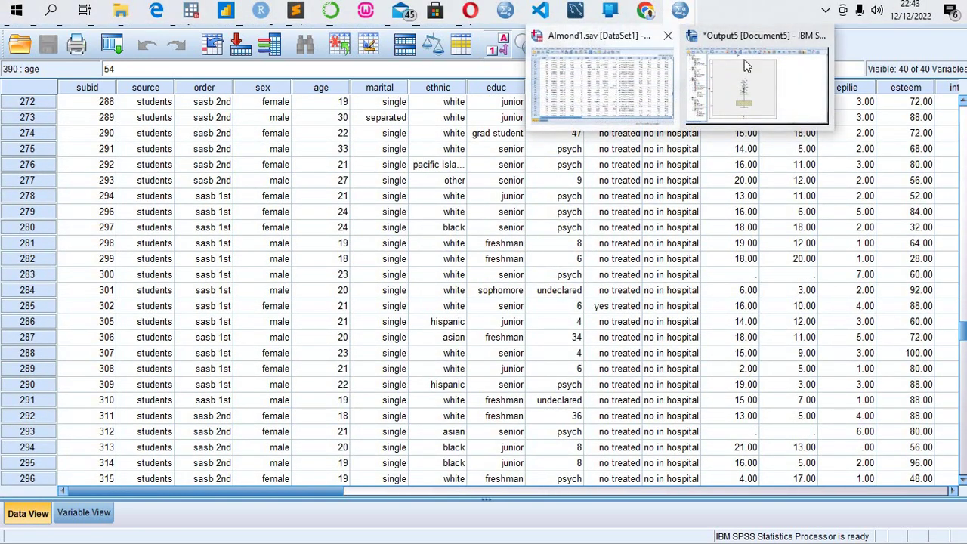
click(737, 76)
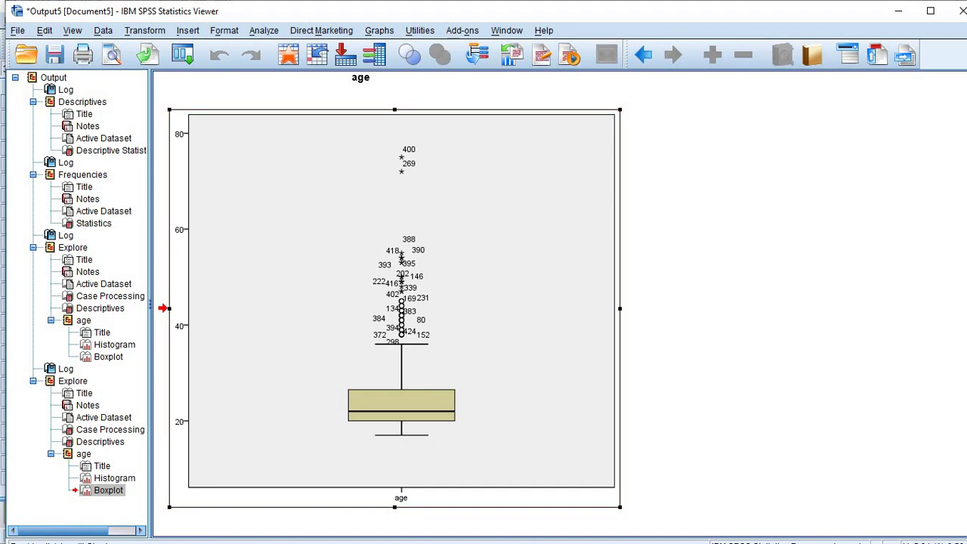
drag(966, 416, 966, 86)
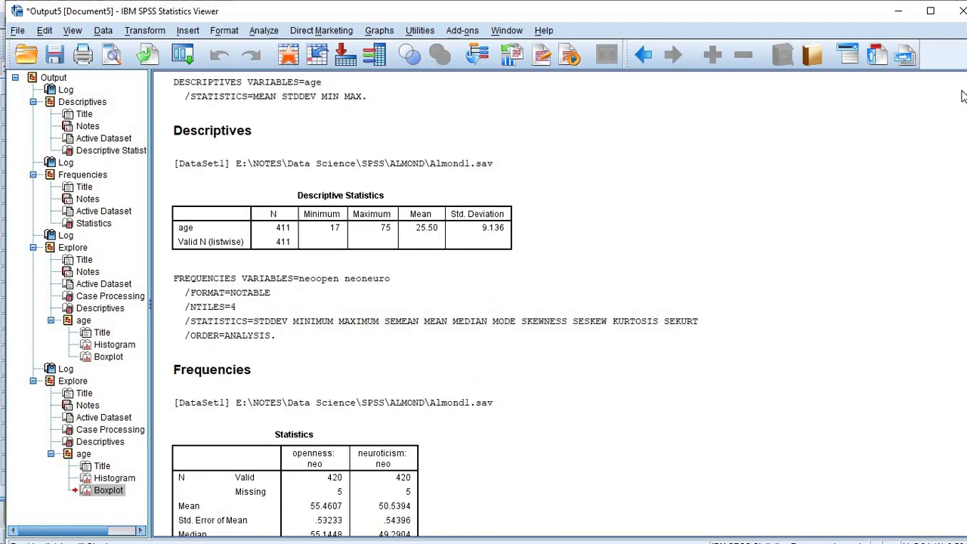
click(898, 10)
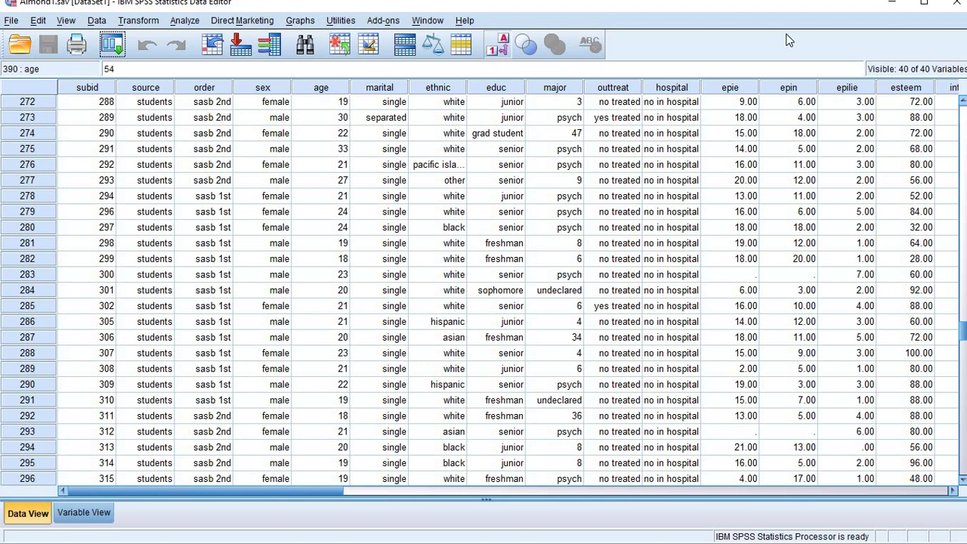
mouse_move(737, 24)
mouse_move(684, 21)
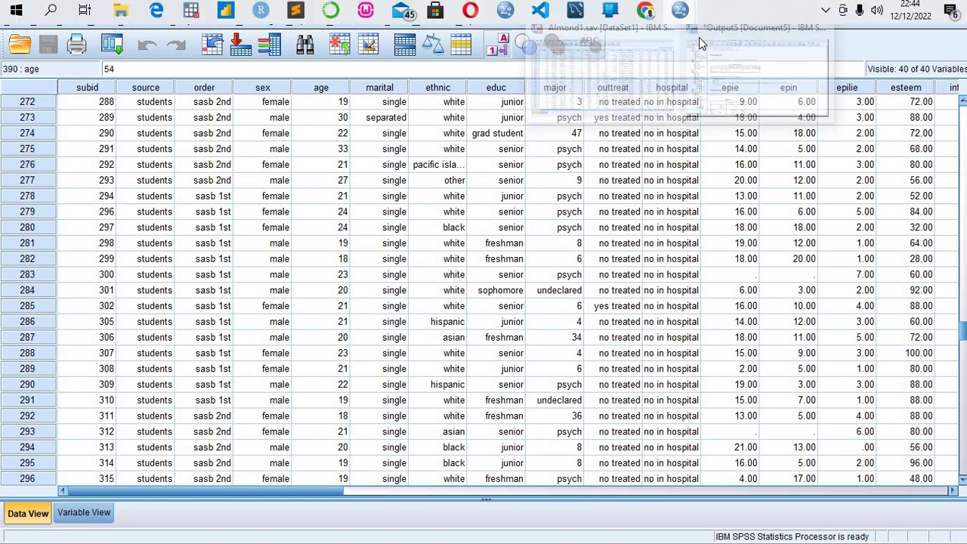
click(756, 76)
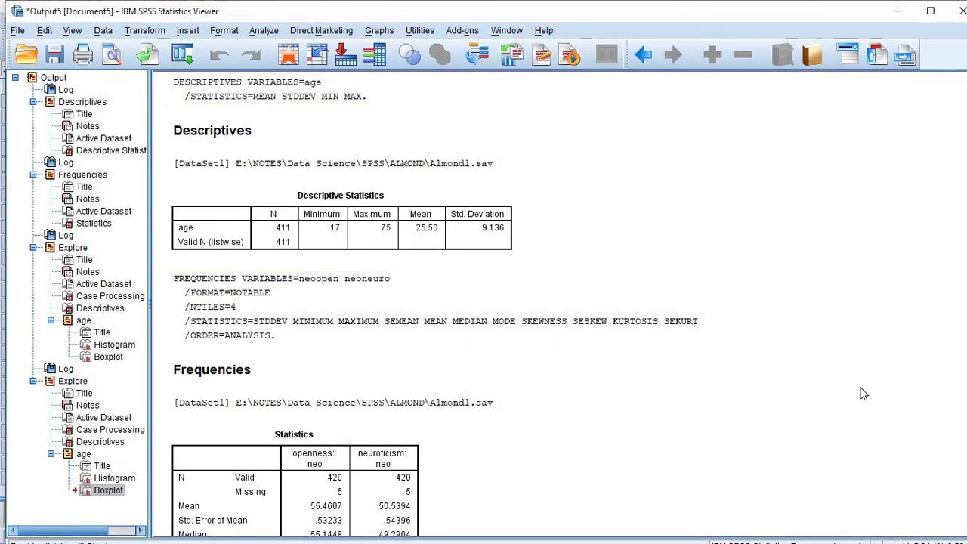
scroll(864, 393, down, 15)
scroll(559, 302, down, 10)
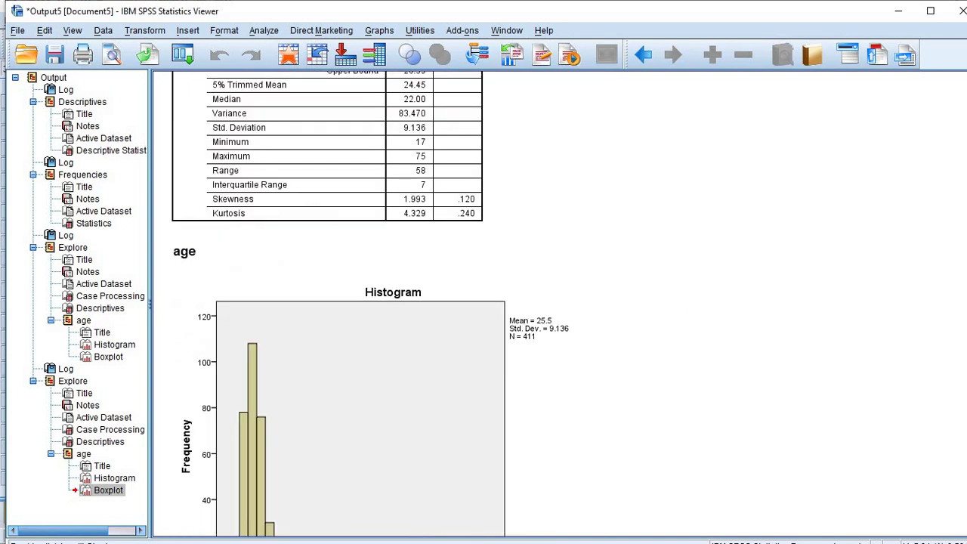
scroll(387, 302, down, 10)
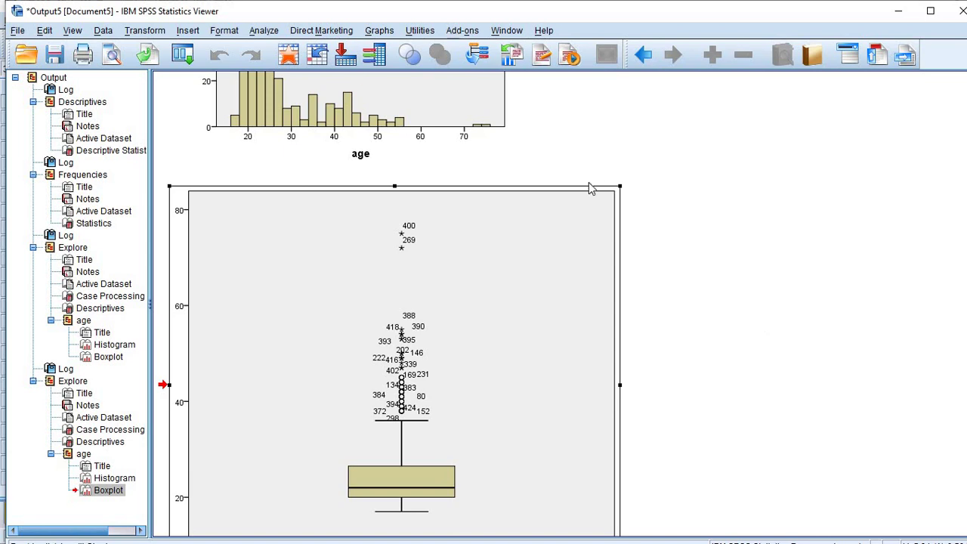
Open the Crosstabs analysis, review its exact test, statistics and cell display settings, and close it without running it.
click(264, 32)
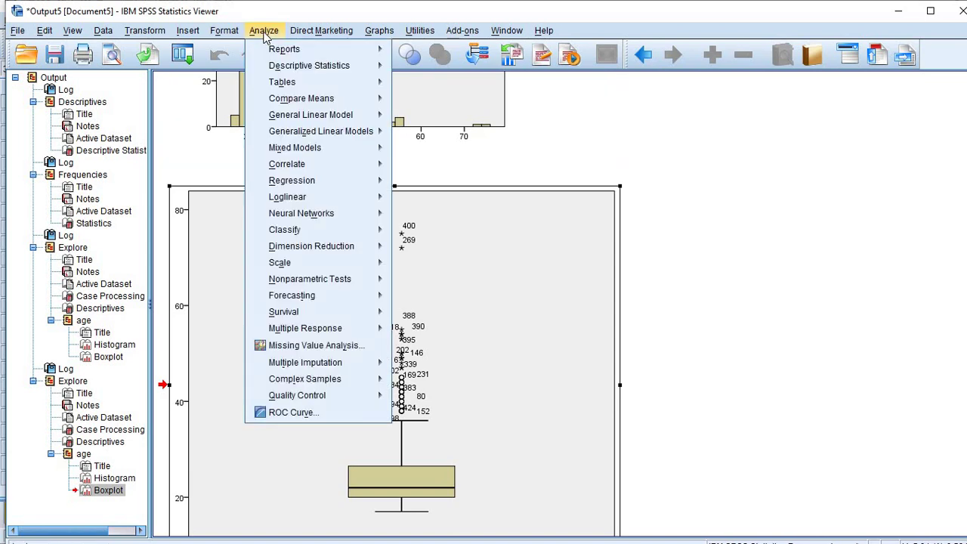
mouse_move(306, 69)
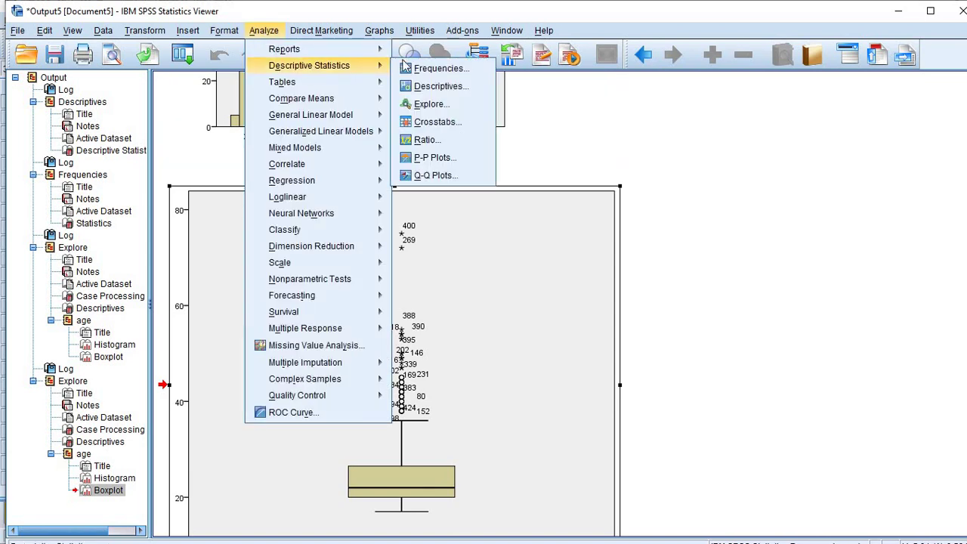
click(423, 123)
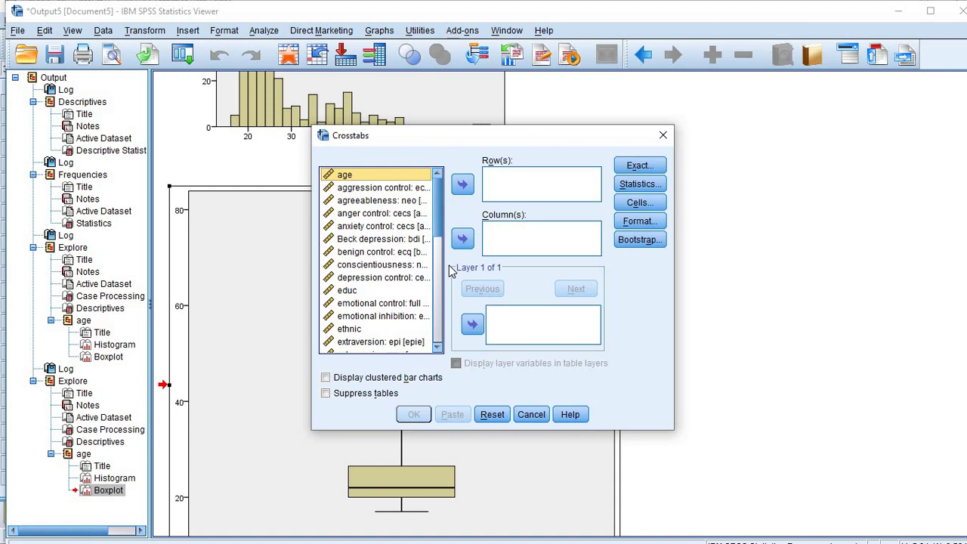
click(637, 167)
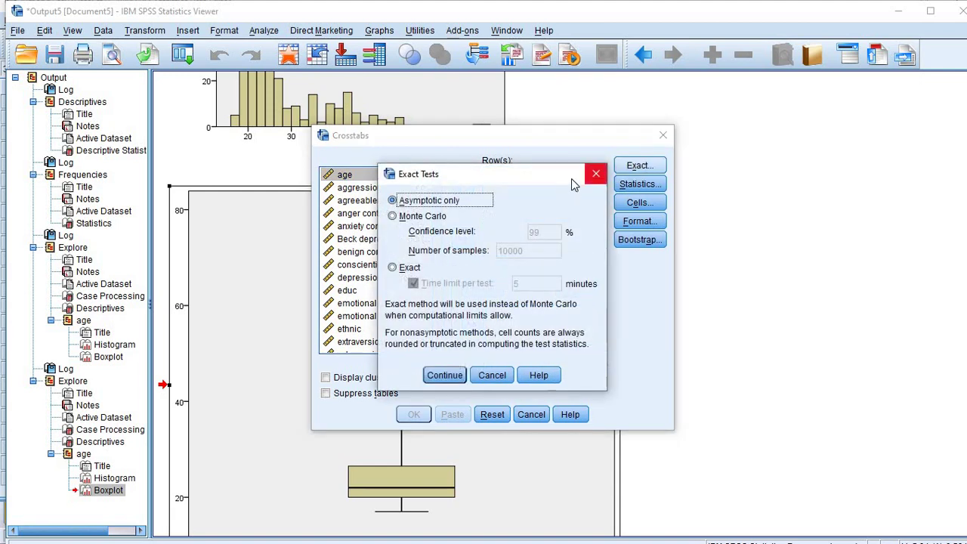
click(595, 174)
click(640, 184)
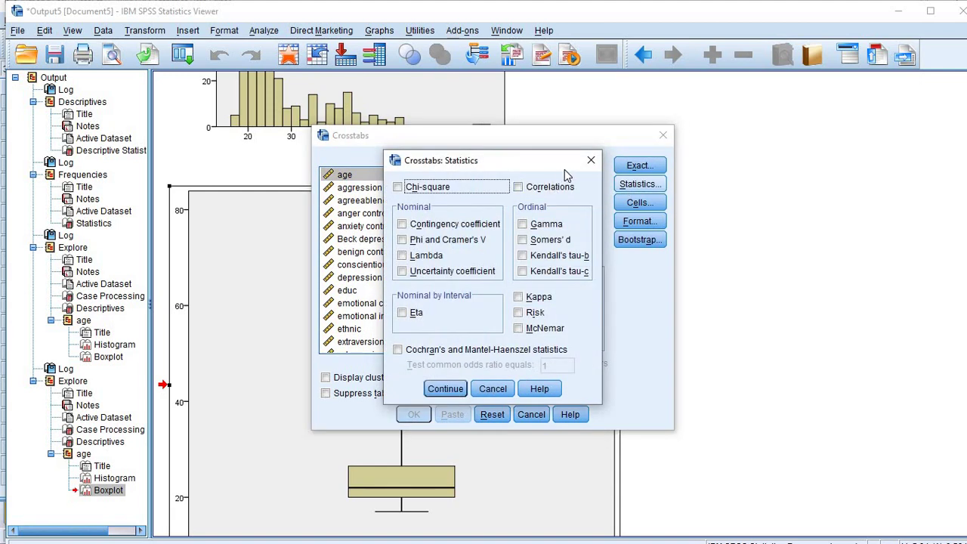
click(590, 160)
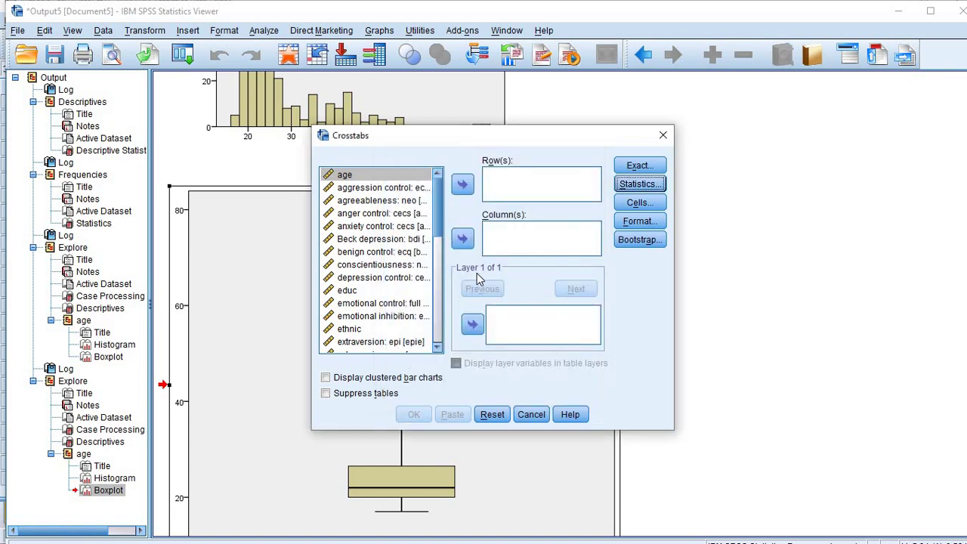
click(640, 203)
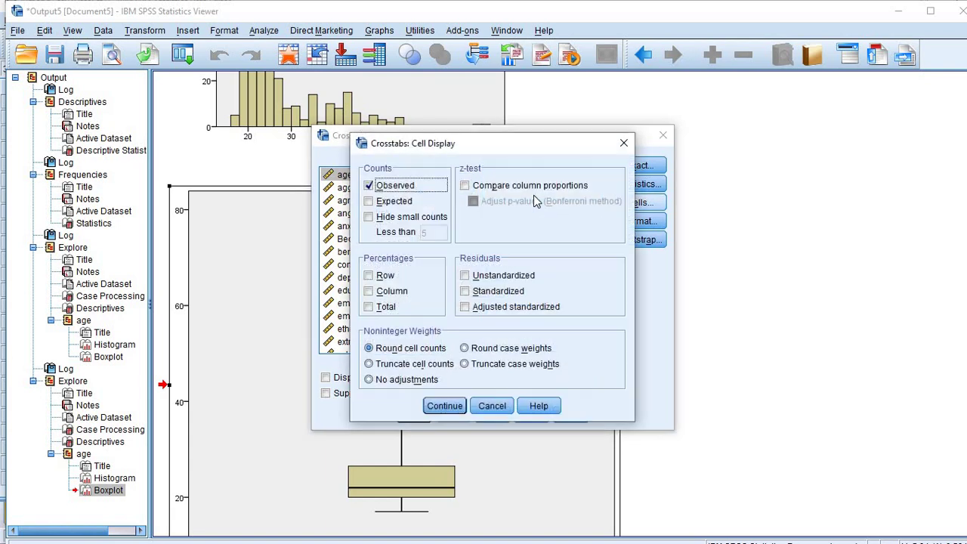
click(624, 143)
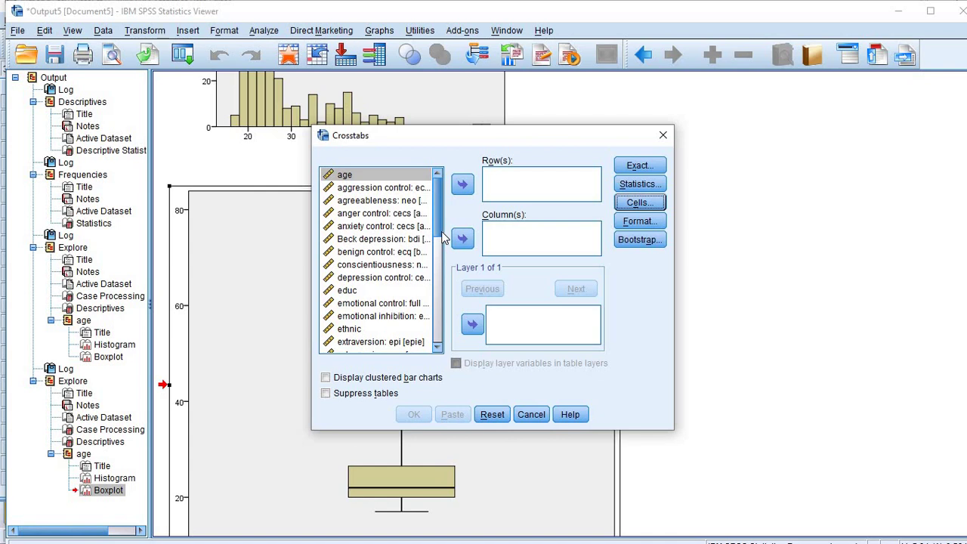
click(660, 136)
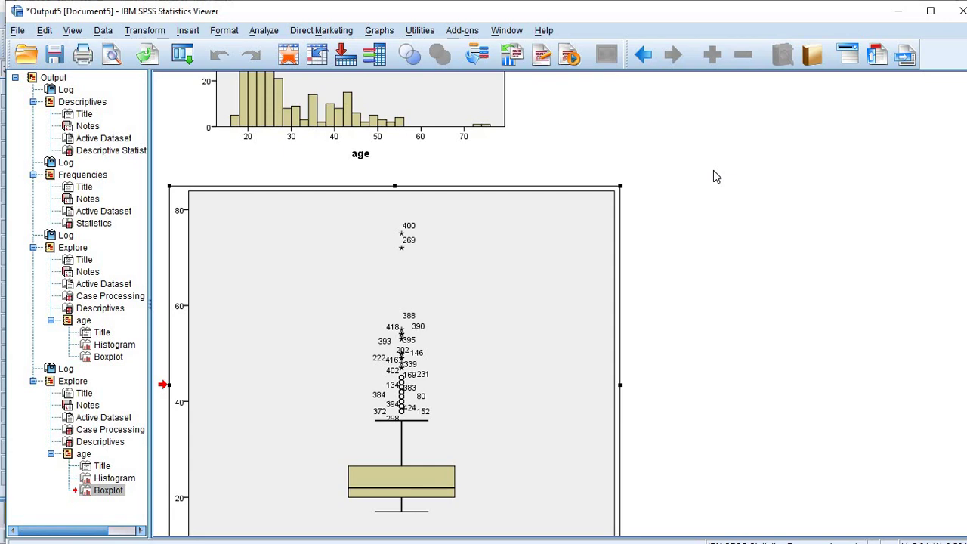
Close the Output5 document without saving its contents, and close the Almond1.sav data file.
click(961, 12)
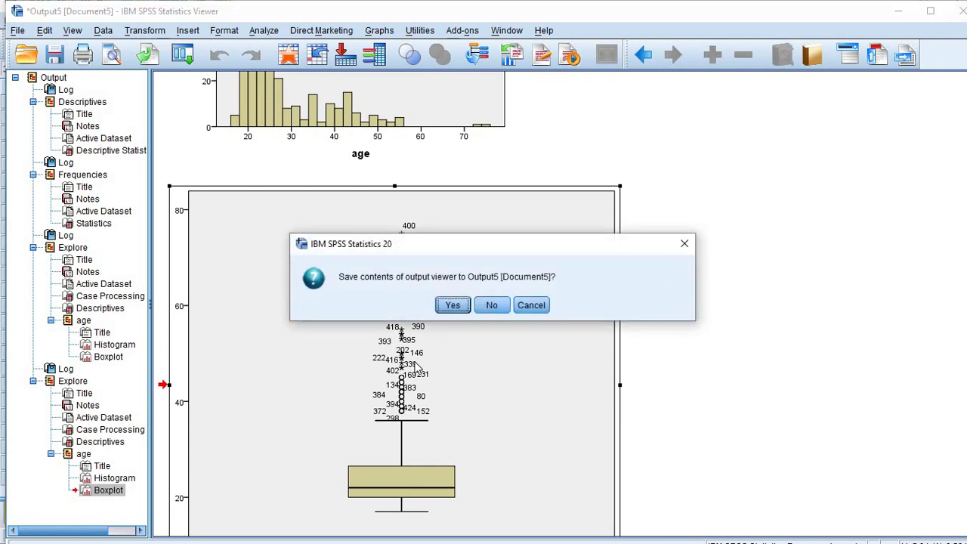
click(492, 306)
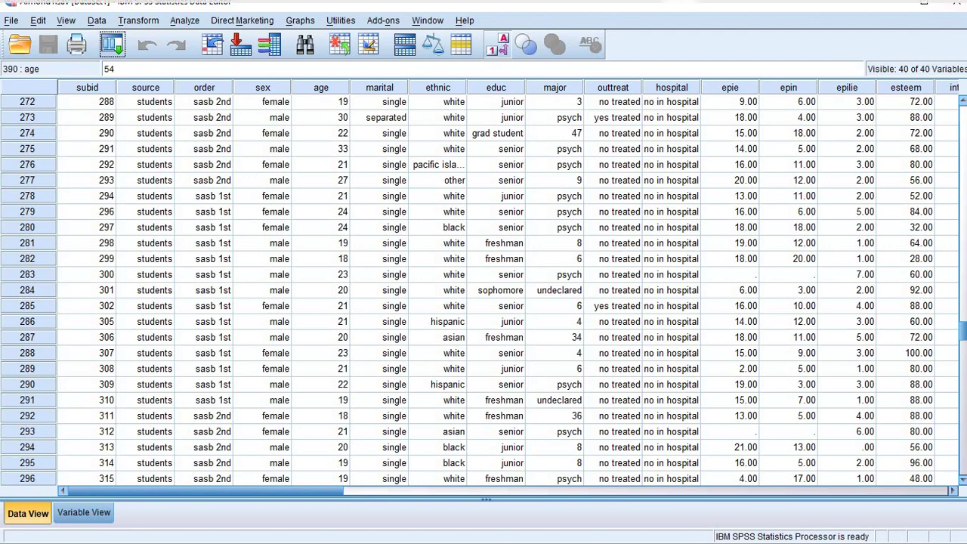
click(953, 4)
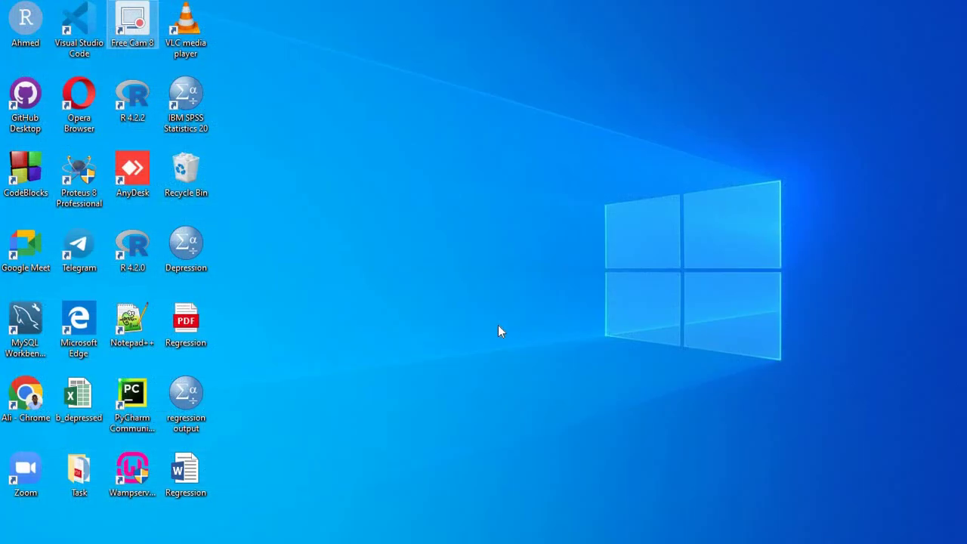